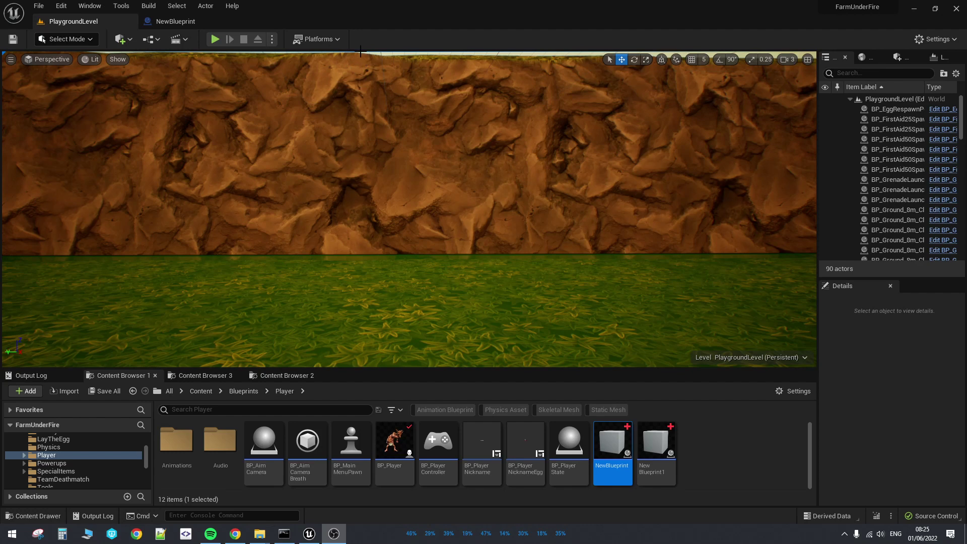
Search the plugin list for "smart" to check the SmartCollisionProfiles plugin, and close the plugin list
{"action": "left_click", "coordinate": [61, 7]}
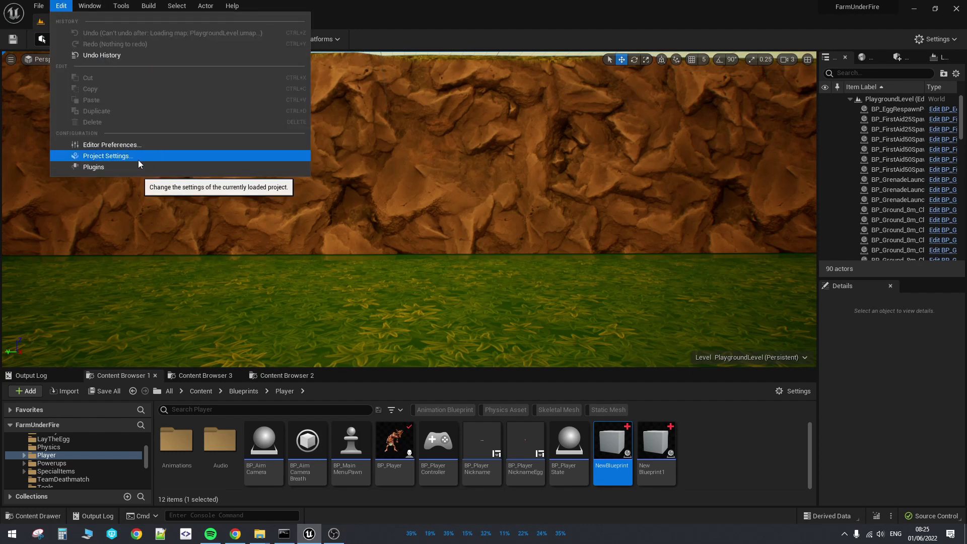
{"action": "left_click", "coordinate": [419, 4]}
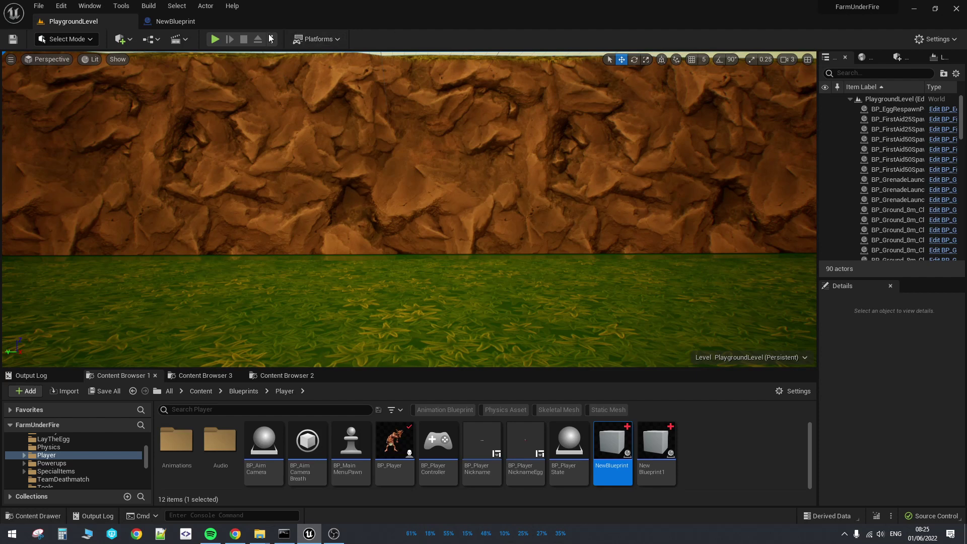
{"action": "left_click", "coordinate": [62, 6]}
{"action": "left_click", "coordinate": [85, 132]}
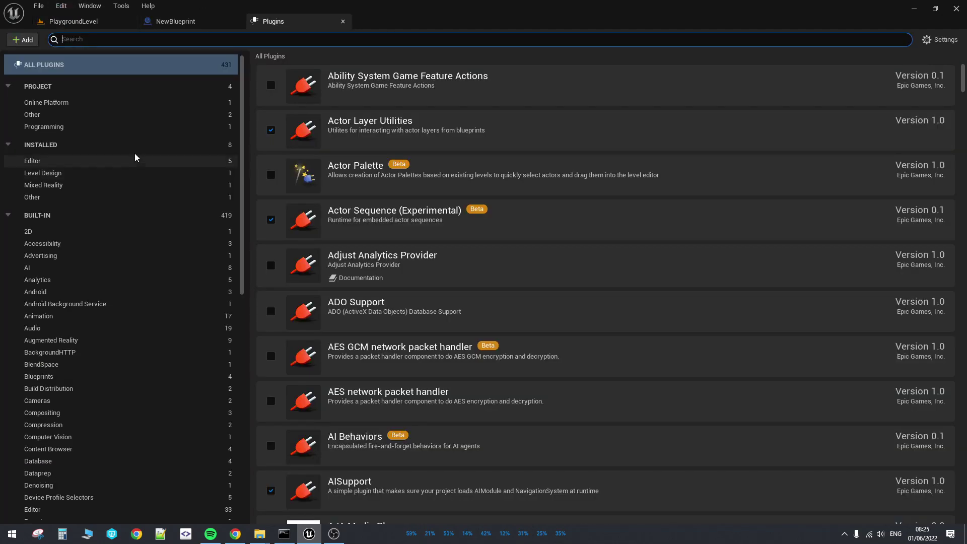
{"action": "type", "text": "smart"}
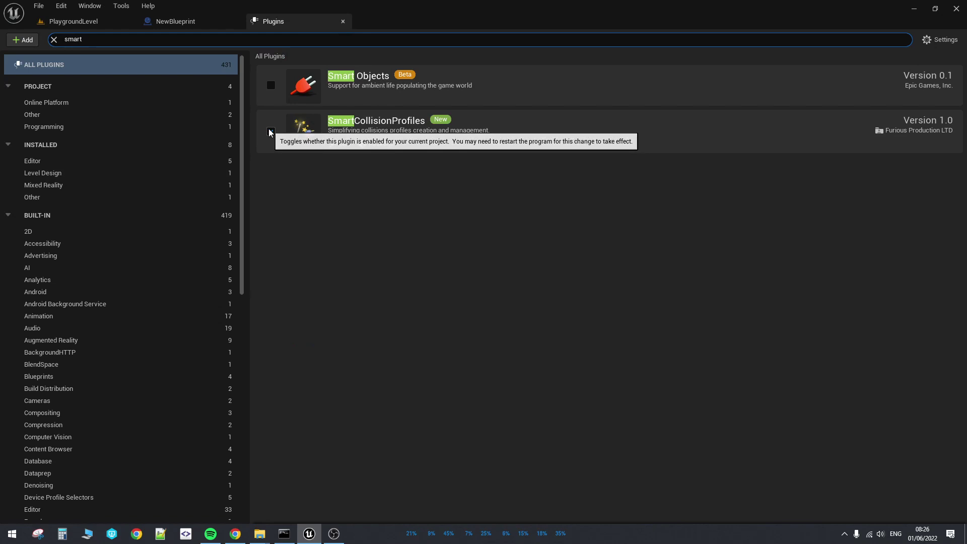
{"action": "left_click", "coordinate": [343, 22]}
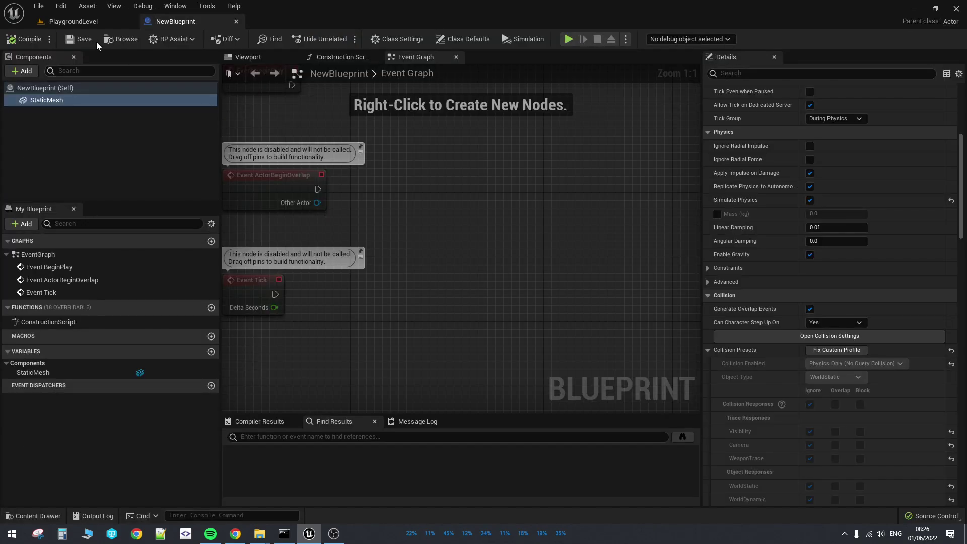
{"action": "double_click", "coordinate": [105, 17]}
{"action": "left_click_drag", "start_coordinate": [503, 149], "coordinate": [449, 2]}
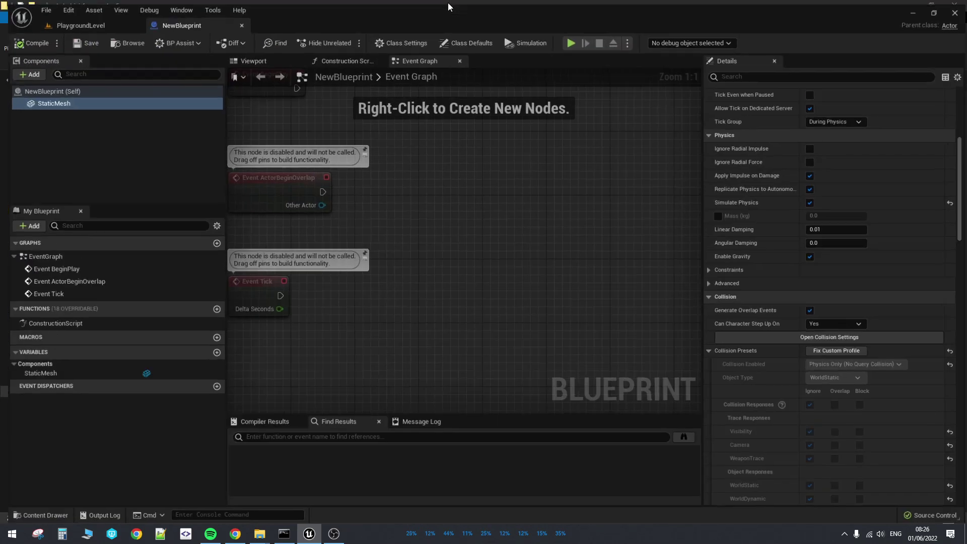
From PlaygroundLevel, open the project's engine Collision settings and review the list of collision presets
{"action": "left_click", "coordinate": [73, 21]}
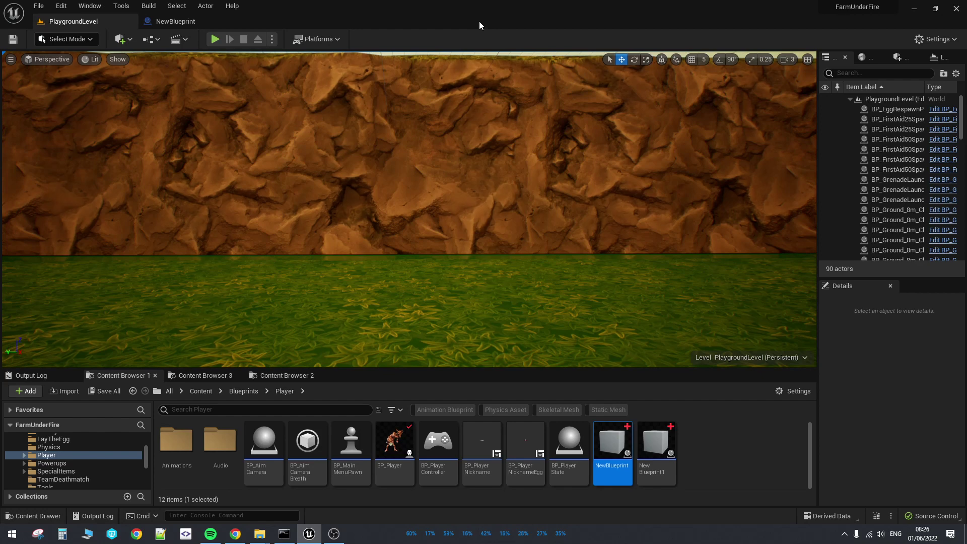
{"action": "left_click", "coordinate": [935, 39]}
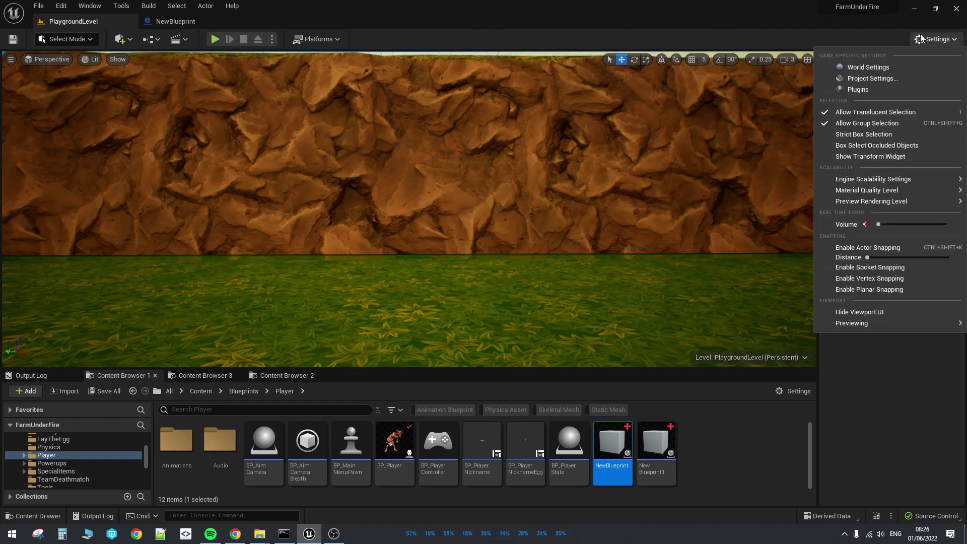
{"action": "left_click", "coordinate": [880, 79]}
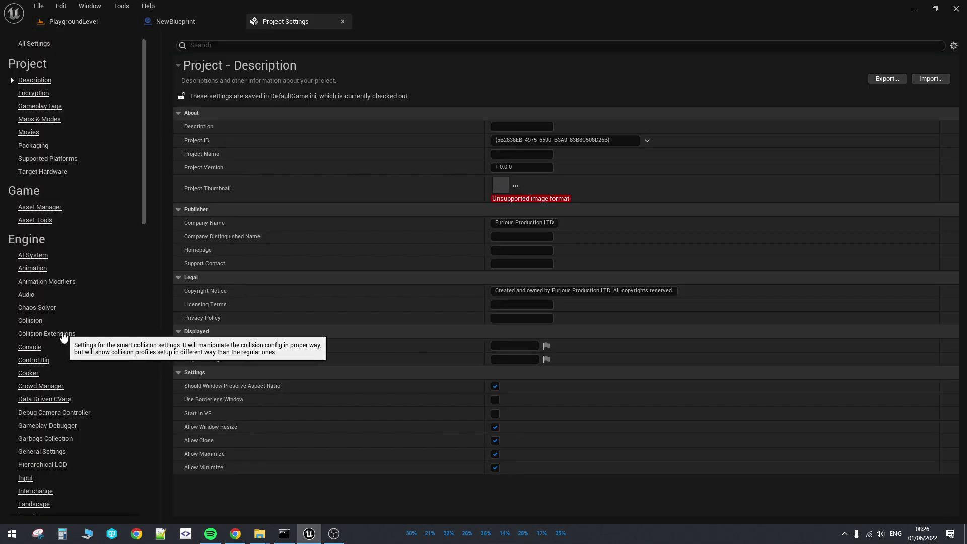
{"action": "left_click", "coordinate": [32, 321]}
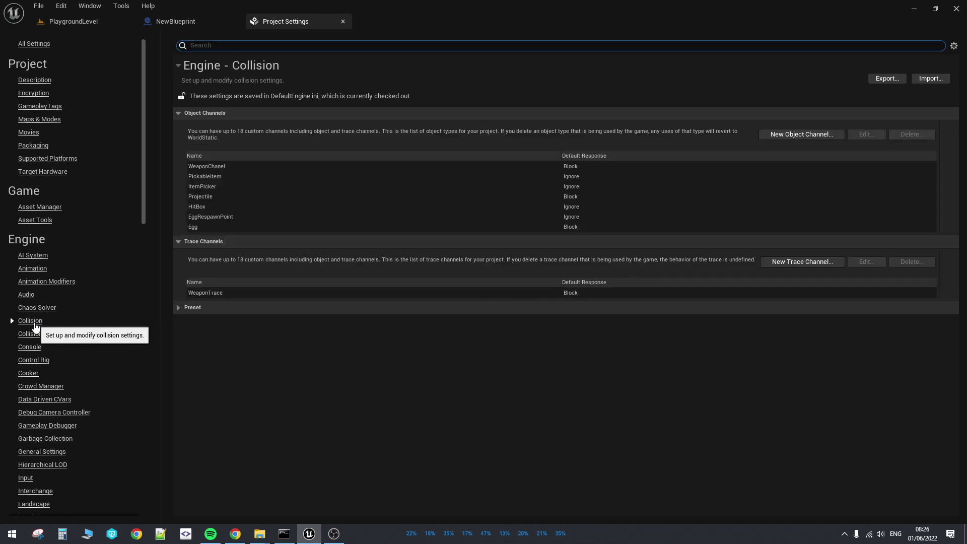
{"action": "left_click", "coordinate": [230, 313]}
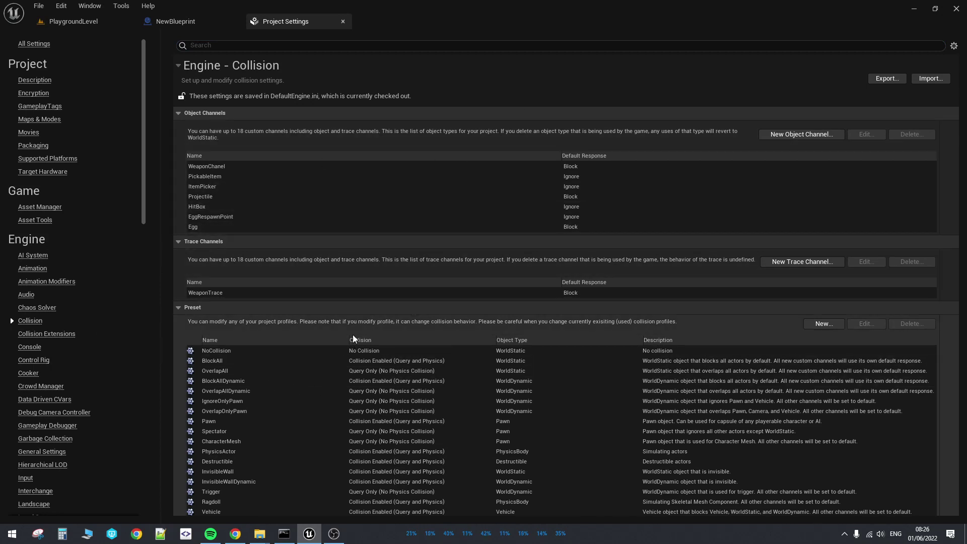
{"action": "scroll", "coordinate": [352, 334], "scroll_direction": "down", "scroll_amount": 5}
{"action": "scroll", "coordinate": [352, 95], "scroll_direction": "up", "scroll_amount": 2}
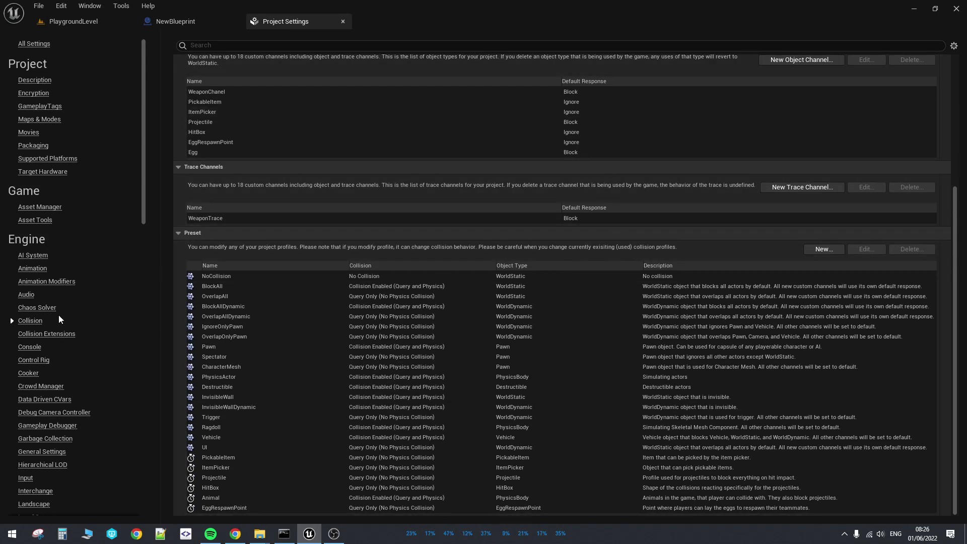
Compare the Collision Extensions table with the standard Collision settings page
{"action": "left_click", "coordinate": [43, 335]}
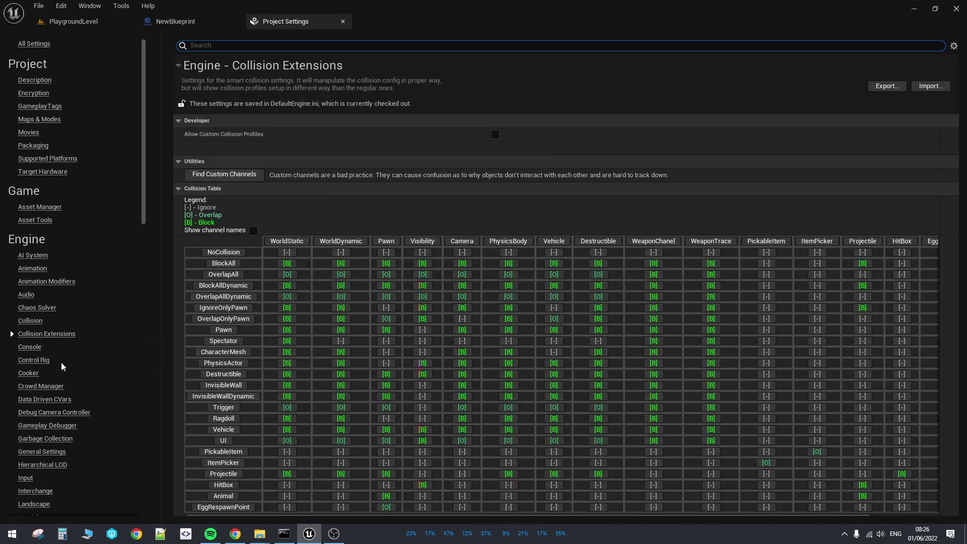
{"action": "scroll", "coordinate": [496, 194], "scroll_direction": "down", "scroll_amount": 2}
{"action": "scroll", "coordinate": [496, 100], "scroll_direction": "up", "scroll_amount": 2}
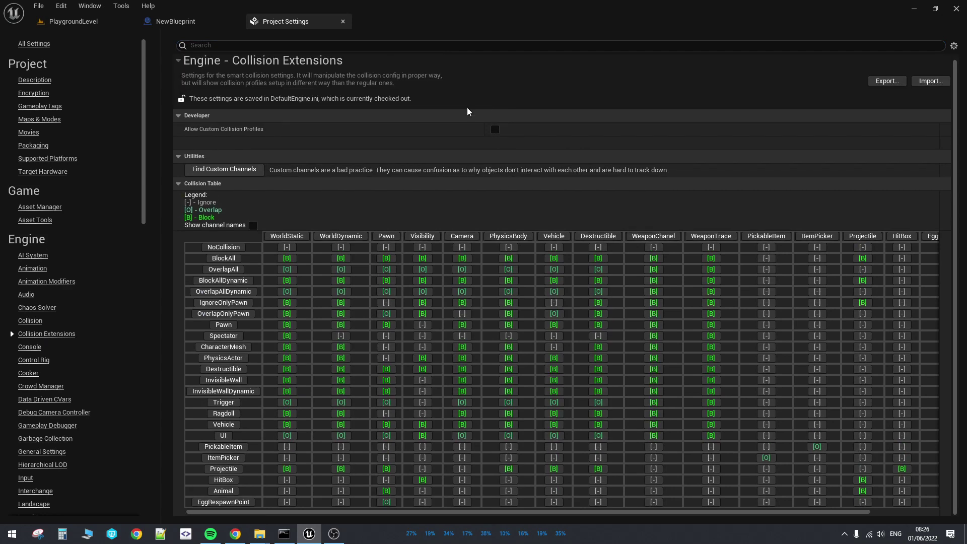
{"action": "left_click", "coordinate": [21, 325]}
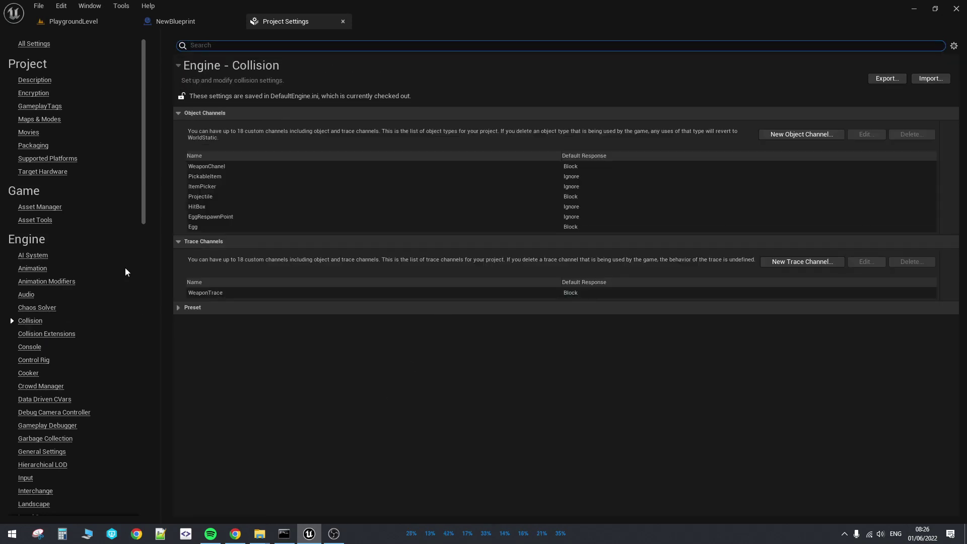
{"action": "left_click", "coordinate": [192, 307]}
{"action": "left_click", "coordinate": [46, 335]}
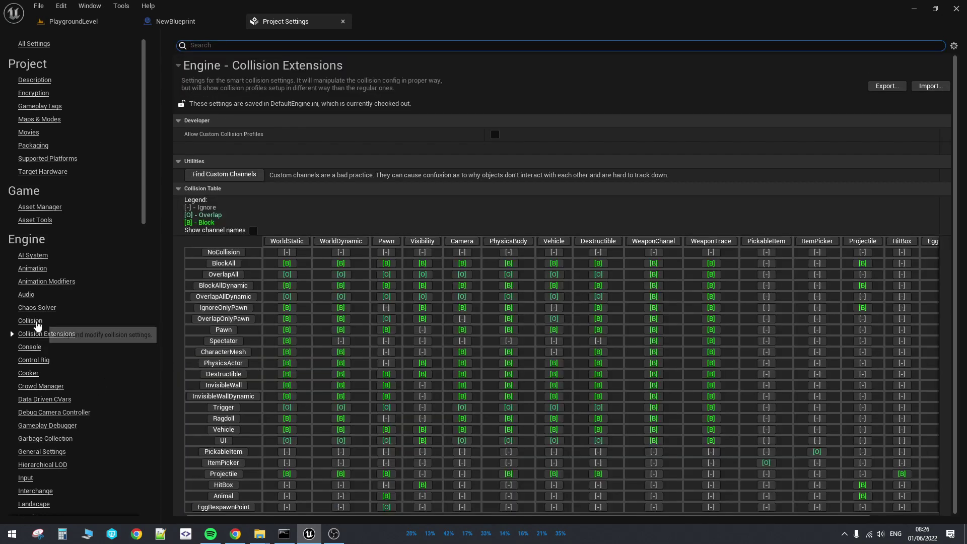
Inspect the collision responses of the PickableItem preset in the Collision settings and close the profile without changes
{"action": "left_click", "coordinate": [30, 321]}
{"action": "left_click", "coordinate": [333, 308]}
{"action": "scroll", "coordinate": [302, 353], "scroll_direction": "down", "scroll_amount": 2}
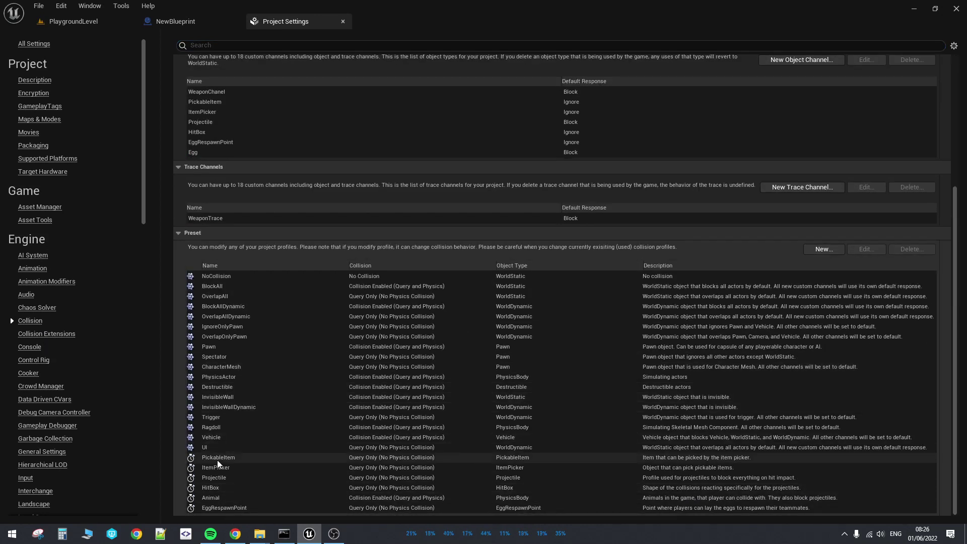
{"action": "left_click", "coordinate": [235, 457]}
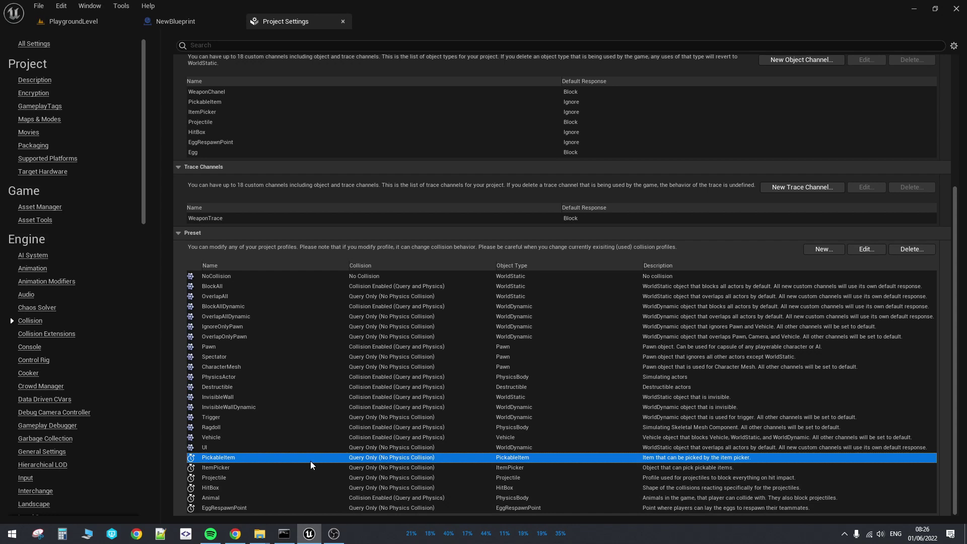
{"action": "double_click", "coordinate": [227, 457]}
{"action": "scroll", "coordinate": [524, 297], "scroll_direction": "down", "scroll_amount": 2}
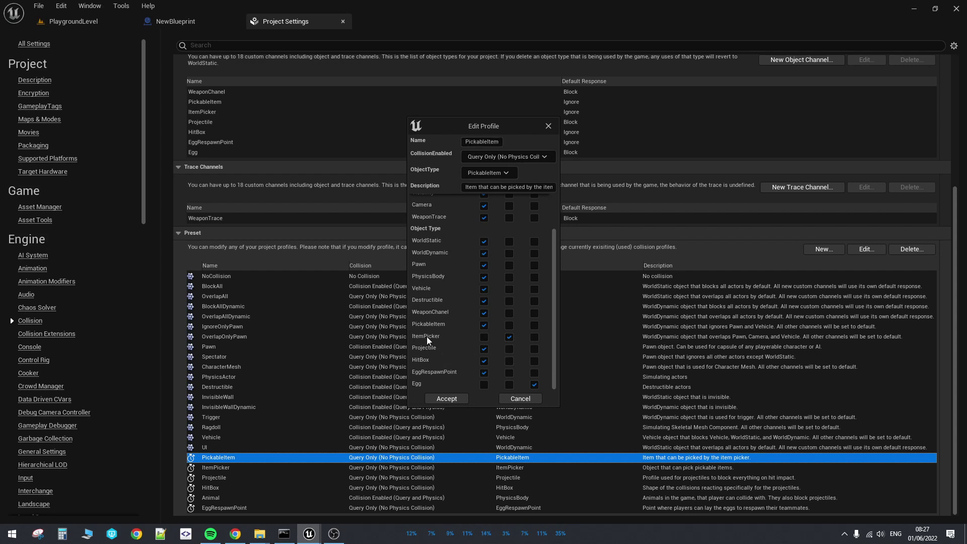
{"action": "left_click", "coordinate": [520, 399]}
Inspect the collision responses of the ItemPicker preset and close the profile without changes
{"action": "double_click", "coordinate": [264, 467]}
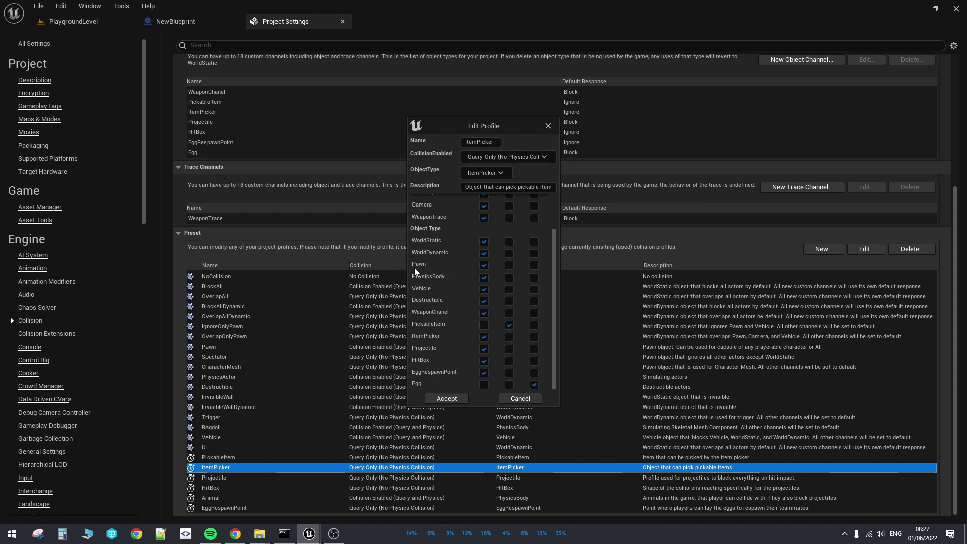
{"action": "left_click", "coordinate": [519, 398]}
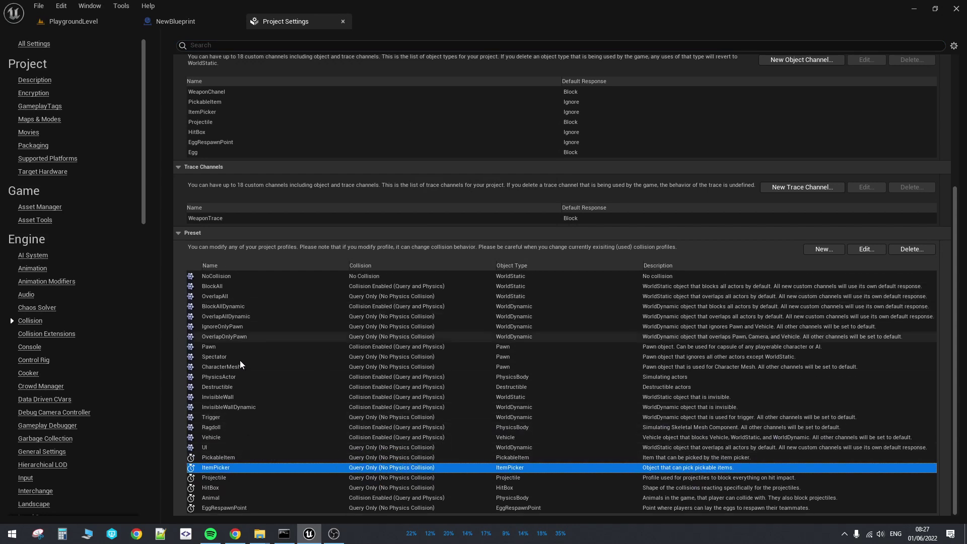
{"action": "double_click", "coordinate": [247, 468]}
{"action": "scroll", "coordinate": [506, 351], "scroll_direction": "down", "scroll_amount": 2}
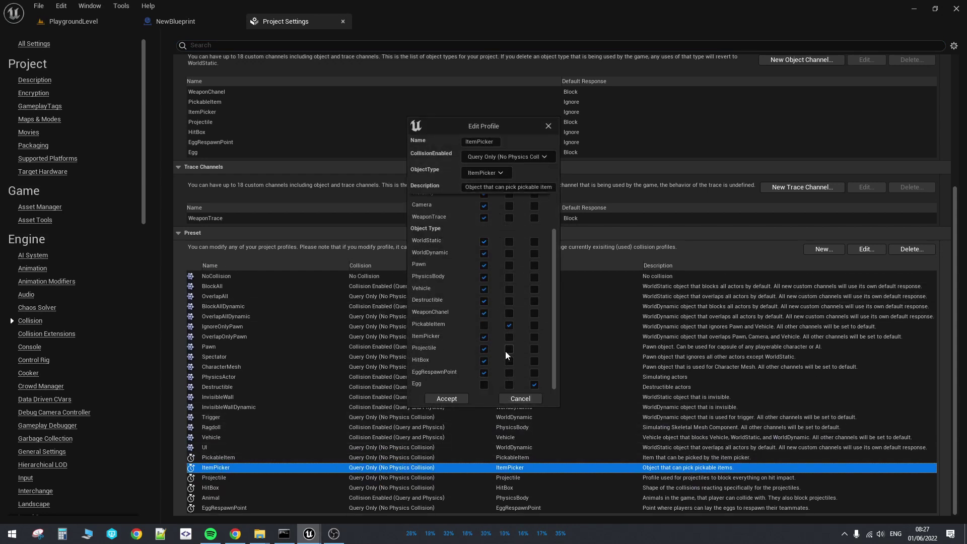
{"action": "left_click", "coordinate": [527, 398]}
{"action": "double_click", "coordinate": [241, 466]}
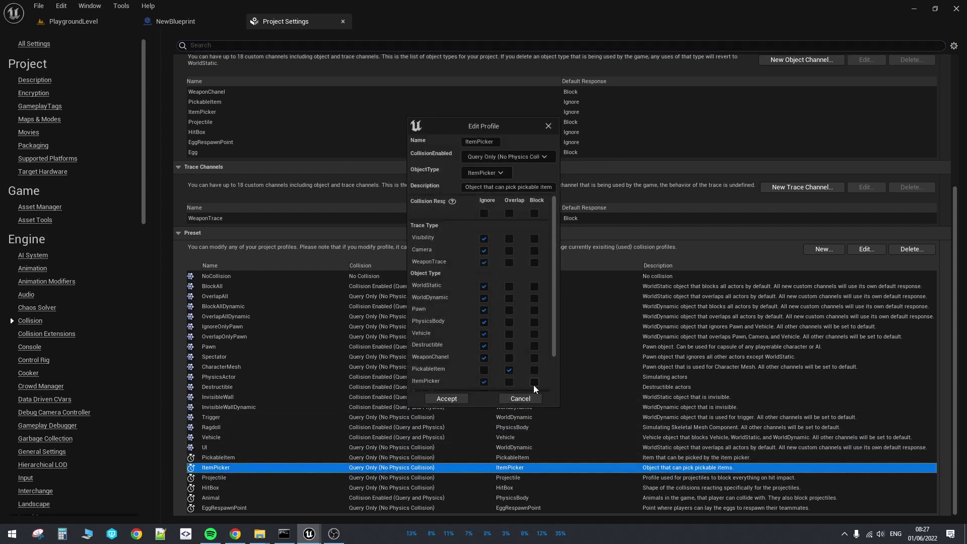
{"action": "left_click", "coordinate": [516, 400]}
Open the Collision Extensions settings and view the full collision table of profiles against channels
{"action": "left_click", "coordinate": [55, 333]}
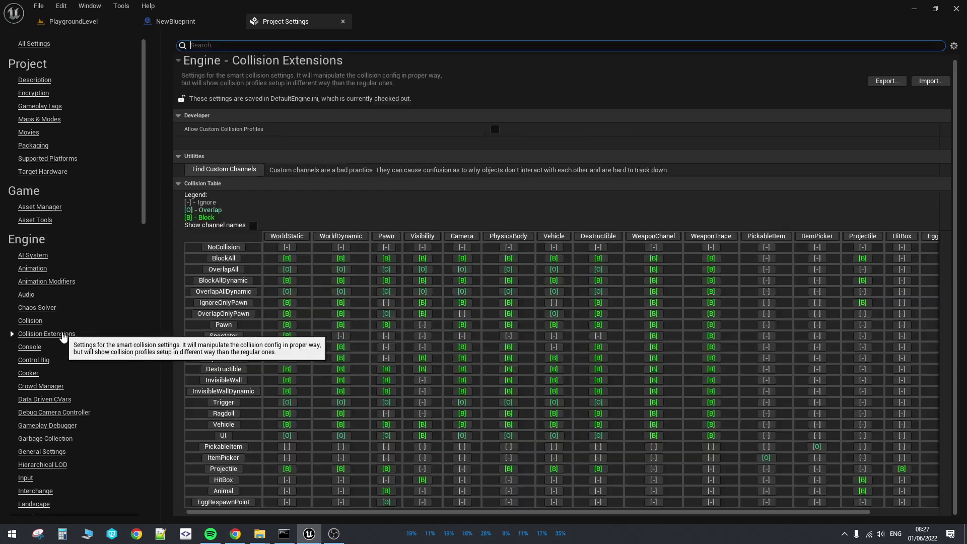
{"action": "scroll", "coordinate": [485, 151], "scroll_direction": "down", "scroll_amount": 1}
{"action": "scroll", "coordinate": [485, 133], "scroll_direction": "up", "scroll_amount": 1}
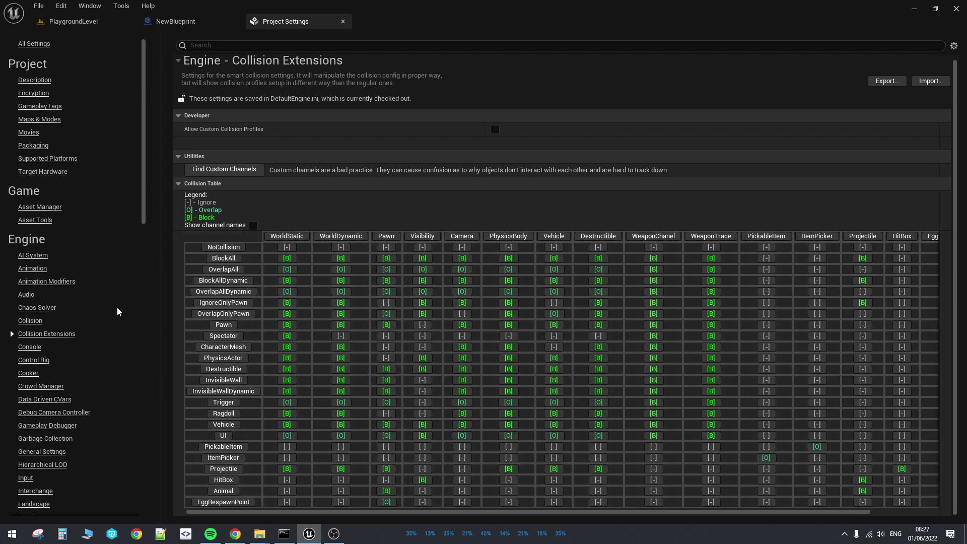
Review the object channels and trace channels in the engine Collision settings
{"action": "left_click", "coordinate": [31, 321]}
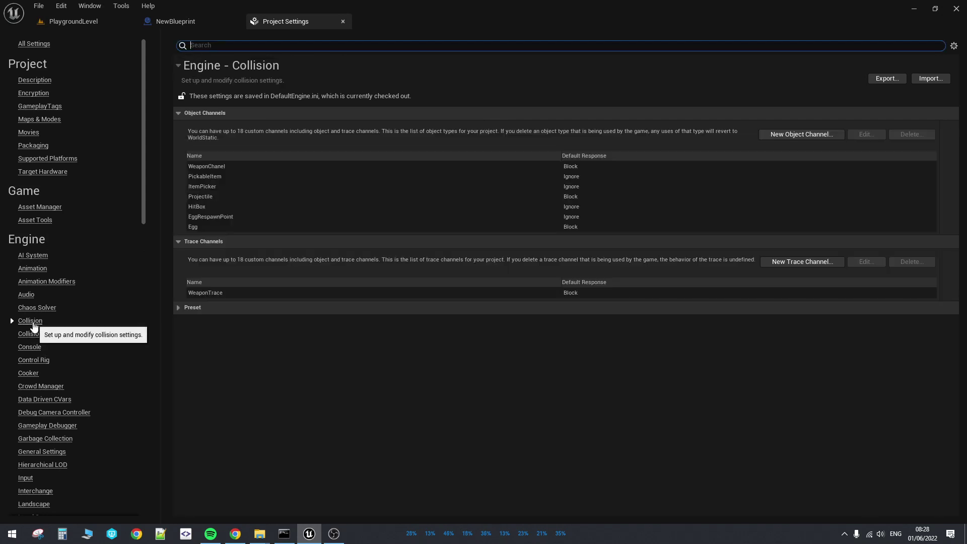
{"action": "left_click", "coordinate": [206, 243]}
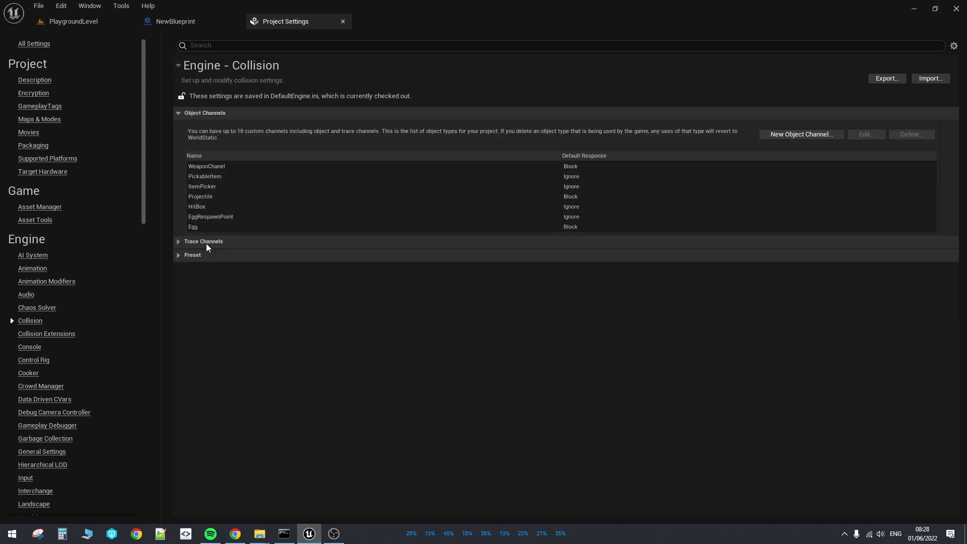
{"action": "left_click", "coordinate": [206, 242]}
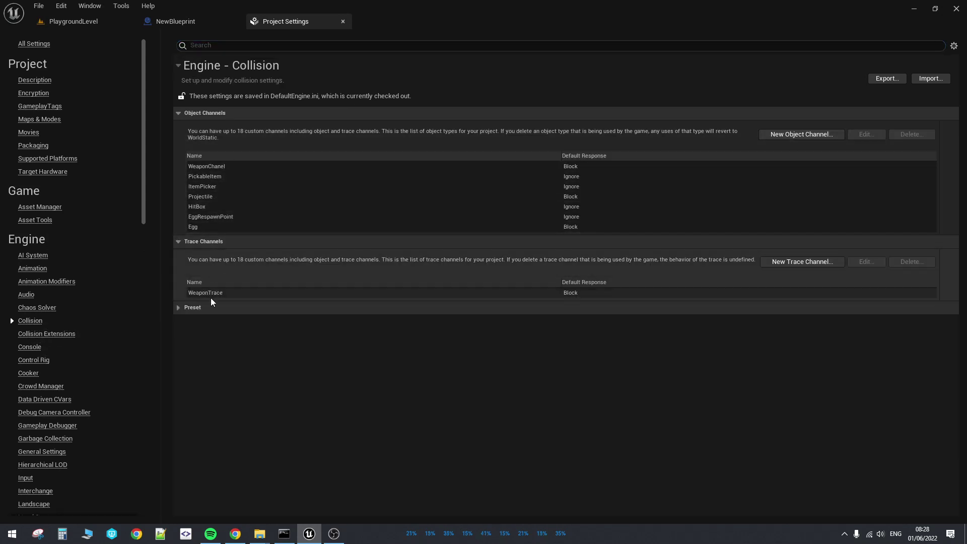
Examine the Ignore, Overlap and Block responses per profile and channel in the Collision Extensions table
{"action": "left_click", "coordinate": [46, 334]}
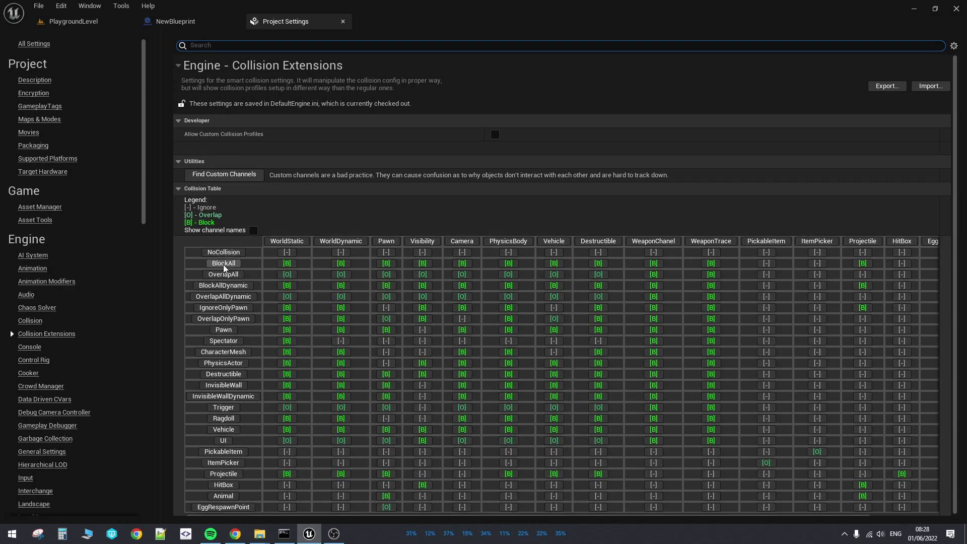
{"action": "scroll", "coordinate": [610, 178], "scroll_direction": "down", "scroll_amount": 1}
{"action": "scroll", "coordinate": [611, 178], "scroll_direction": "up", "scroll_amount": 1}
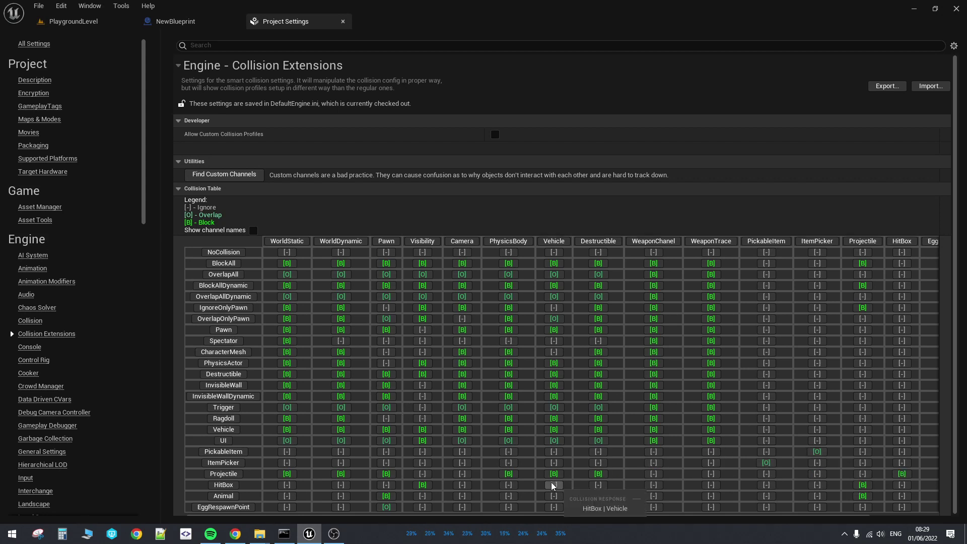
Open the ItemPicker and Projectile presets in the Collision settings one after another, closing each without changes
{"action": "left_click", "coordinate": [29, 321]}
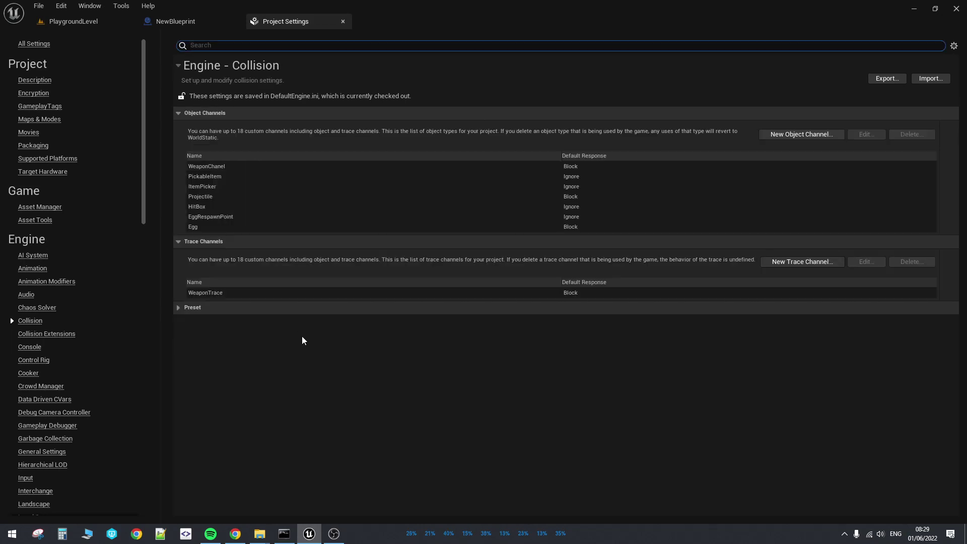
{"action": "scroll", "coordinate": [292, 402], "scroll_direction": "down", "scroll_amount": 3}
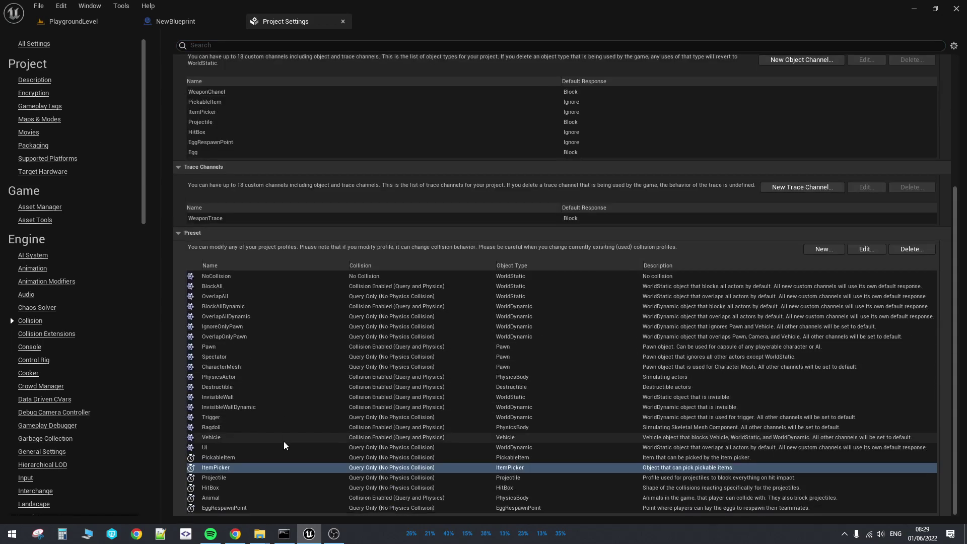
{"action": "double_click", "coordinate": [256, 469]}
{"action": "left_click", "coordinate": [530, 401]}
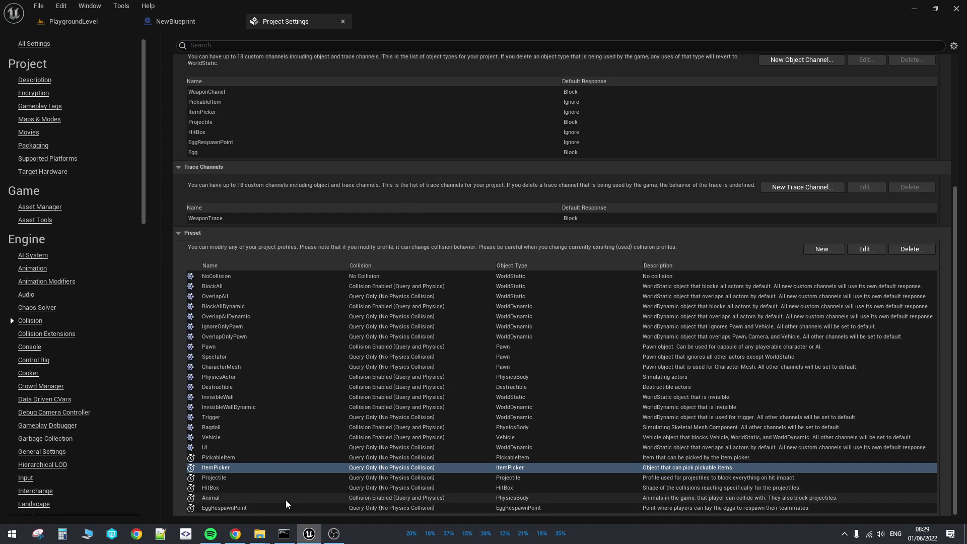
{"action": "double_click", "coordinate": [297, 477]}
{"action": "left_click", "coordinate": [506, 399]}
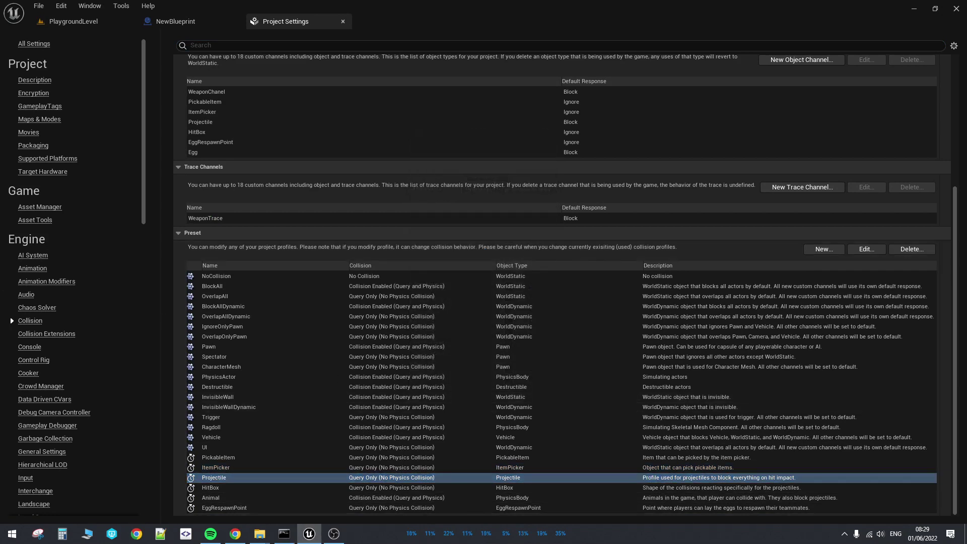
Return to the Collision Extensions settings and look across all channel columns of the collision table, through EggRespawnPoint
{"action": "left_click", "coordinate": [32, 330]}
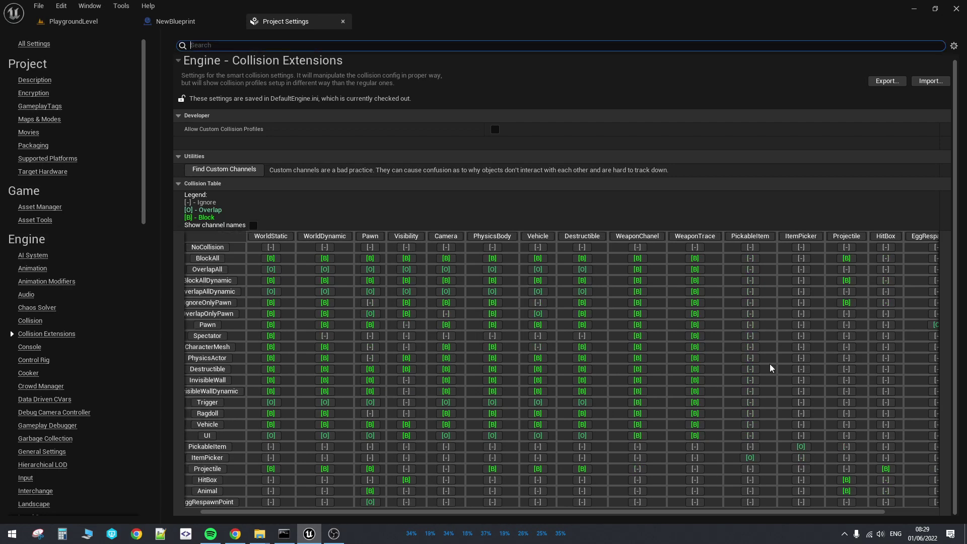
{"action": "scroll", "coordinate": [730, 365], "scroll_direction": "right", "scroll_amount": 2}
{"action": "scroll", "coordinate": [731, 364], "scroll_direction": "left", "scroll_amount": 2}
{"action": "scroll", "coordinate": [715, 373], "scroll_direction": "right", "scroll_amount": 3}
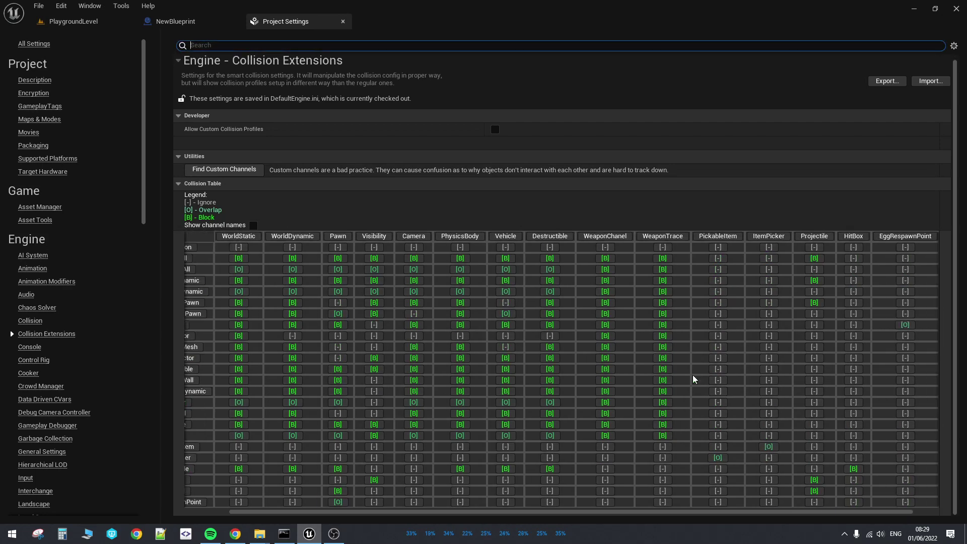
{"action": "left_click_drag", "start_coordinate": [736, 510], "coordinate": [820, 504]}
{"action": "scroll", "coordinate": [507, 493], "scroll_direction": "left", "scroll_amount": 3}
{"action": "scroll", "coordinate": [507, 494], "scroll_direction": "right", "scroll_amount": 3}
{"action": "scroll", "coordinate": [507, 339], "scroll_direction": "left", "scroll_amount": 3}
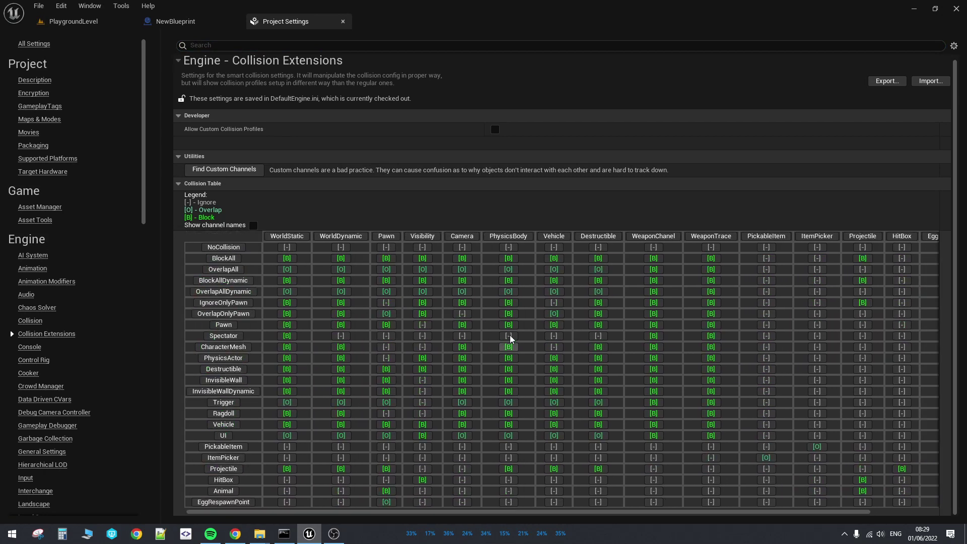
{"action": "scroll", "coordinate": [619, 258], "scroll_direction": "right", "scroll_amount": 2}
{"action": "scroll", "coordinate": [619, 258], "scroll_direction": "left", "scroll_amount": 3}
Collapse the WorldStatic, WorldDynamic, Pawn, Visibility, Camera and PhysicsBody columns of the collision table
{"action": "left_click", "coordinate": [282, 238]}
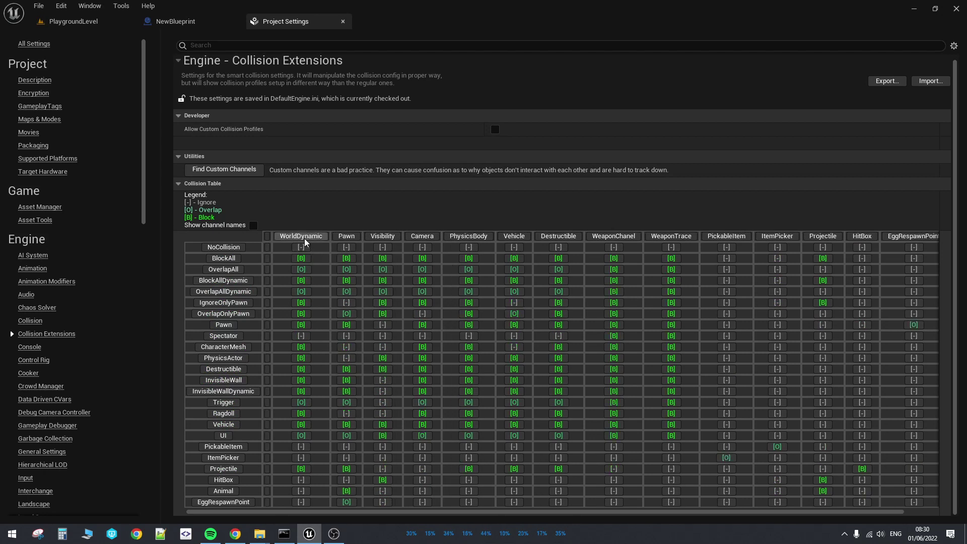
{"action": "left_click", "coordinate": [303, 238]}
{"action": "left_click", "coordinate": [305, 238]}
{"action": "left_click", "coordinate": [310, 238]}
{"action": "left_click", "coordinate": [312, 237]}
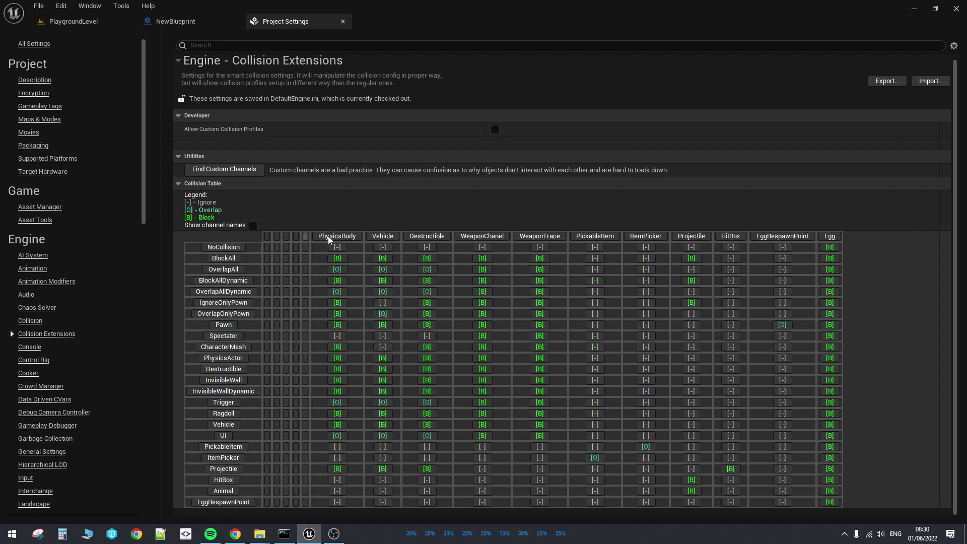
{"action": "left_click", "coordinate": [318, 238]}
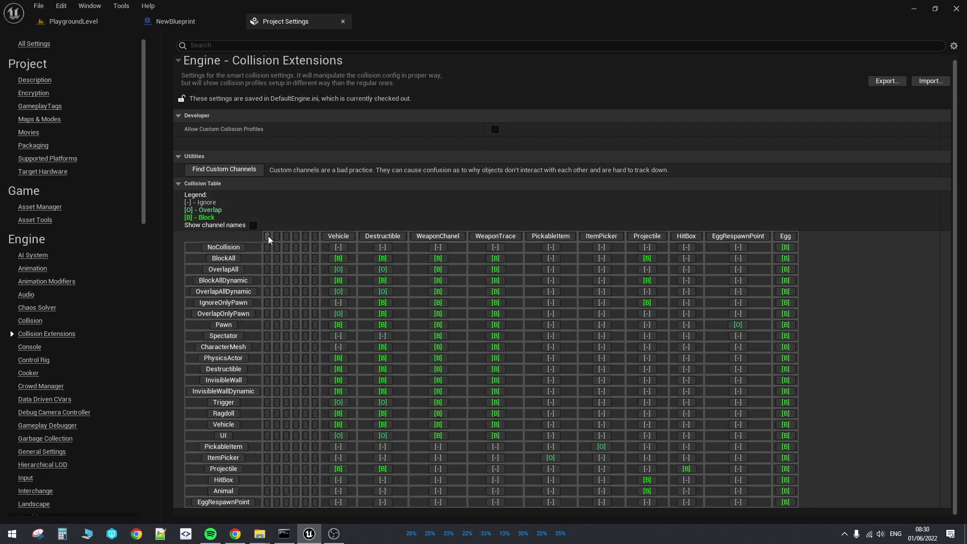
Expand the six collapsed channel columns, from WorldStatic through PhysicsBody, again
{"action": "left_click", "coordinate": [268, 236]}
{"action": "left_click", "coordinate": [355, 237]}
{"action": "left_click", "coordinate": [345, 237]}
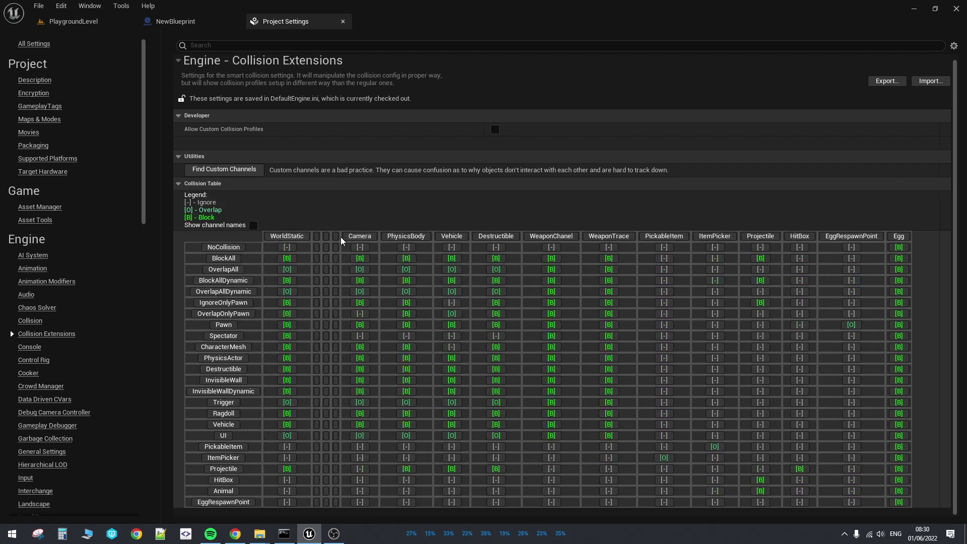
{"action": "left_click", "coordinate": [328, 237]}
{"action": "left_click", "coordinate": [326, 237]}
{"action": "left_click", "coordinate": [317, 236]}
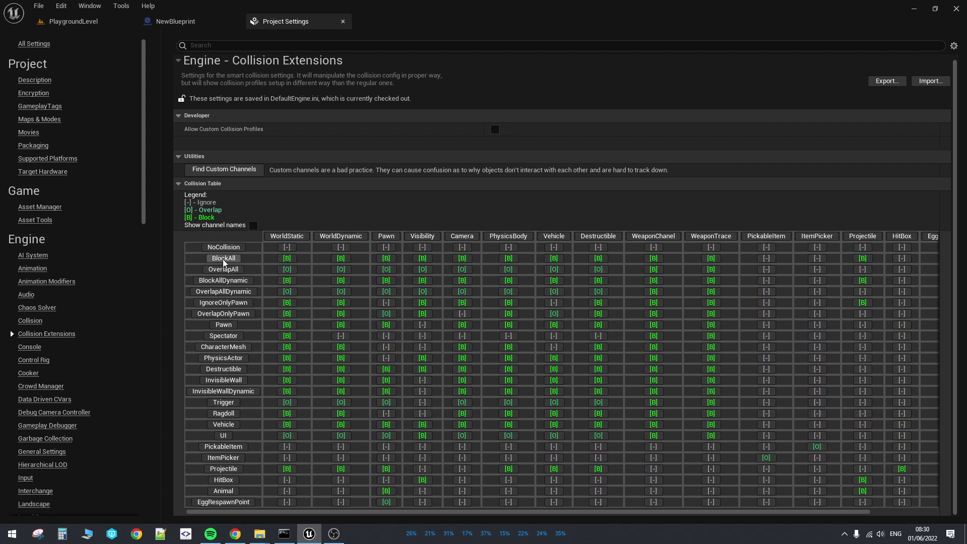
Collapse the BlockAll, OverlapAll, BlockAllDynamic and OverlapAllDynamic profile rows of the collision table
{"action": "left_click", "coordinate": [223, 259]}
{"action": "left_click", "coordinate": [225, 268]}
{"action": "left_click", "coordinate": [228, 269]}
{"action": "left_click", "coordinate": [229, 276]}
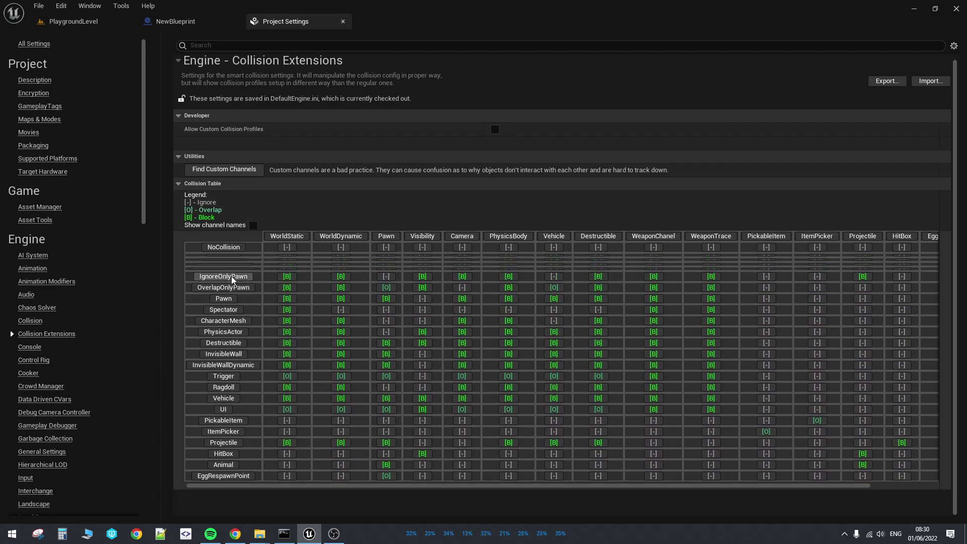
Expand the four collapsed profile rows, from BlockAll through OverlapAllDynamic, again
{"action": "left_click", "coordinate": [231, 268]}
{"action": "left_click", "coordinate": [227, 264]}
{"action": "left_click", "coordinate": [226, 260]}
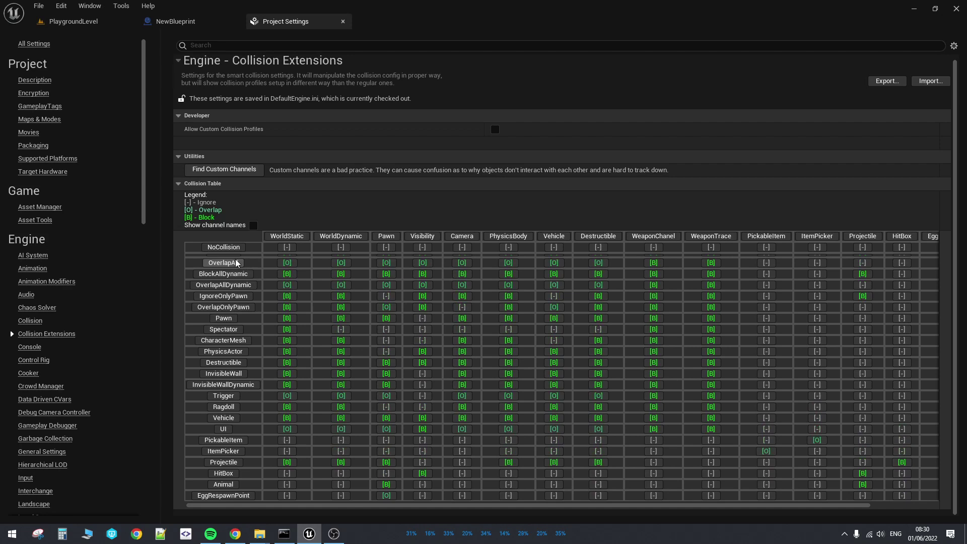
{"action": "left_click", "coordinate": [224, 257]}
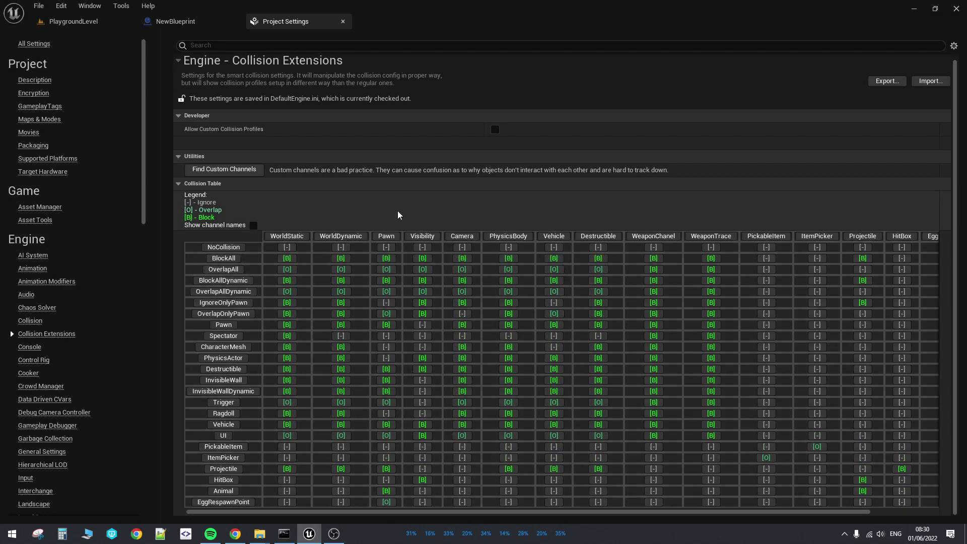
{"action": "right_click", "coordinate": [291, 238]}
{"action": "left_click", "coordinate": [361, 211]}
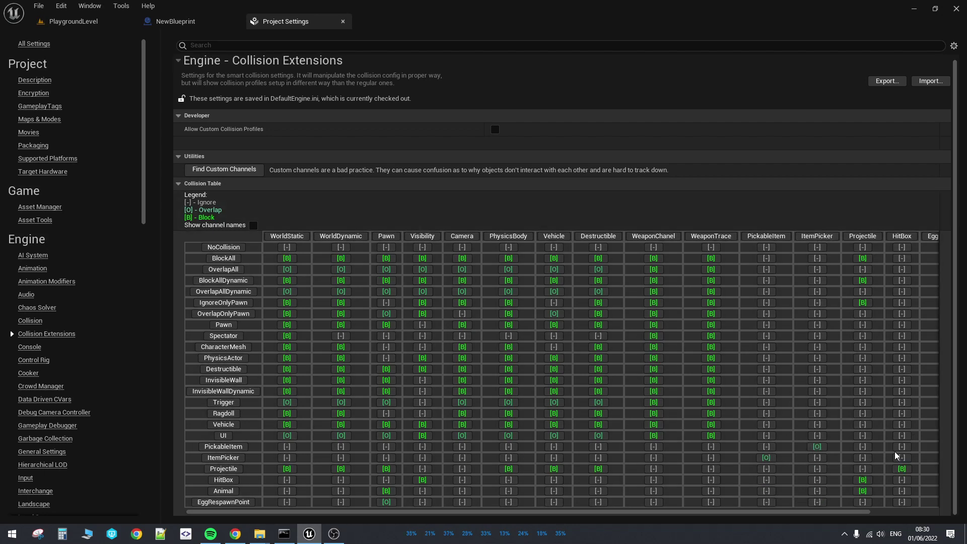
Switch the mutual collision response of PickableItem and ItemPicker to Ignore and cycle it through the other responses from both table cells
{"action": "left_click", "coordinate": [817, 446]}
{"action": "left_click", "coordinate": [767, 457]}
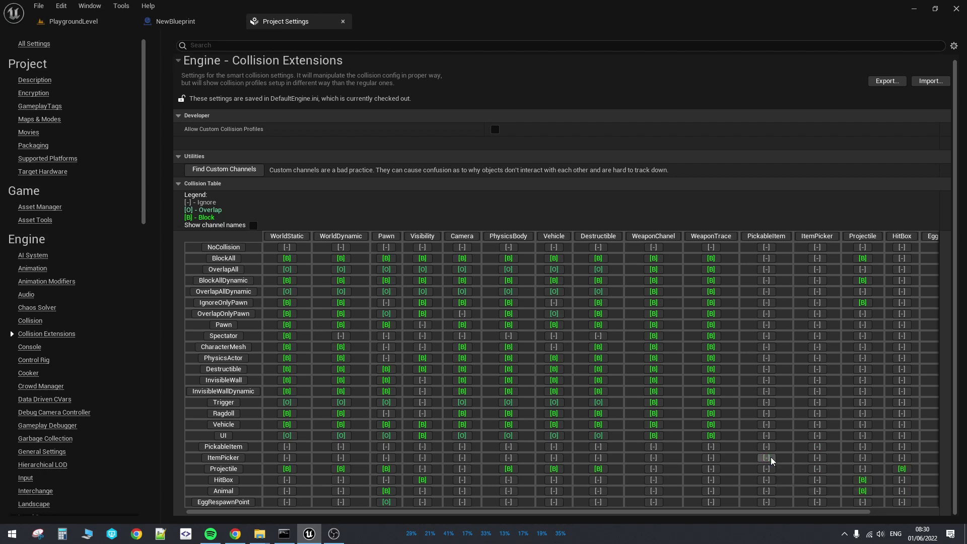
{"action": "left_click", "coordinate": [818, 448]}
{"action": "left_click", "coordinate": [823, 450]}
{"action": "left_click", "coordinate": [767, 458]}
{"action": "left_click", "coordinate": [819, 447]}
{"action": "left_click", "coordinate": [819, 447]}
{"action": "left_click", "coordinate": [767, 458]}
Set the response of the ItemPicker profile to the PickableItem channel to Ignore and back to Overlap
{"action": "left_click", "coordinate": [767, 458]}
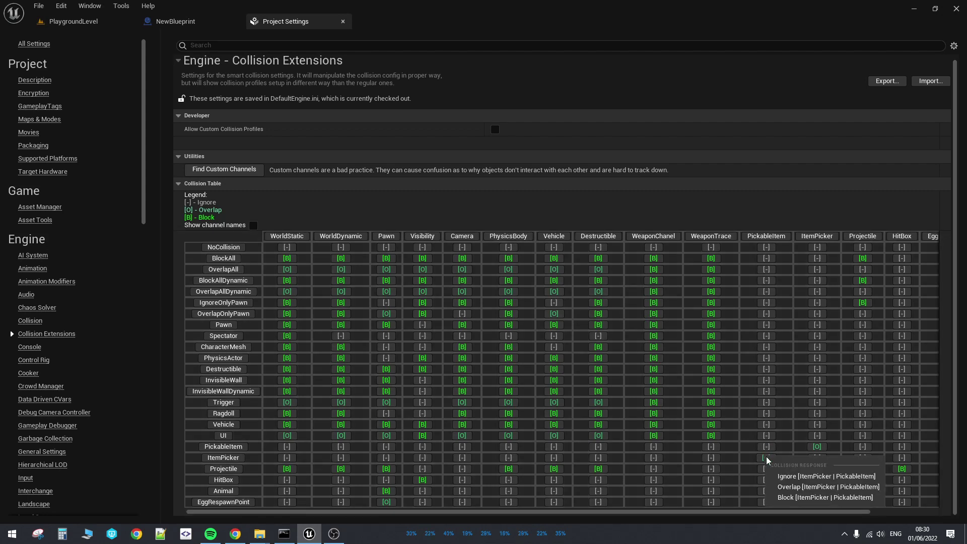
{"action": "left_click", "coordinate": [804, 480]}
{"action": "left_click", "coordinate": [770, 458]}
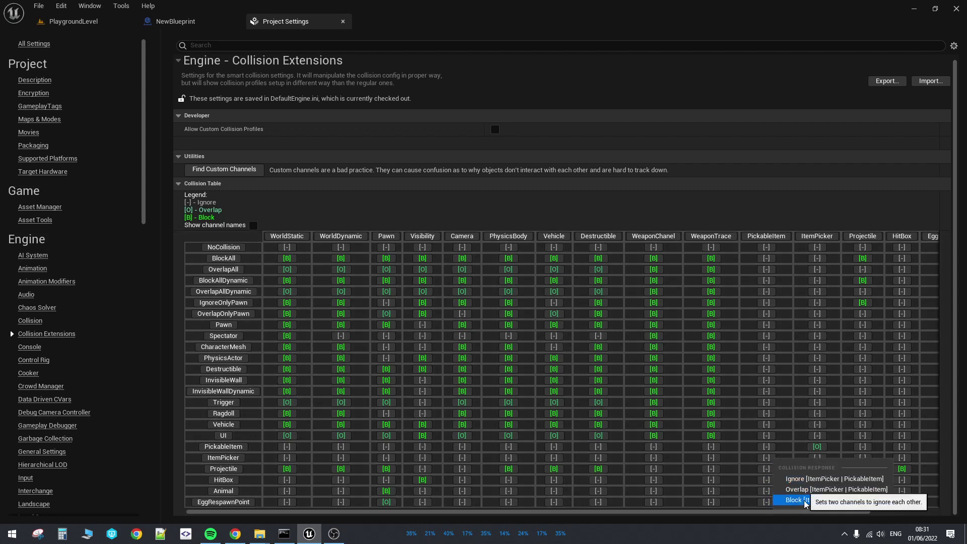
{"action": "left_click", "coordinate": [804, 493]}
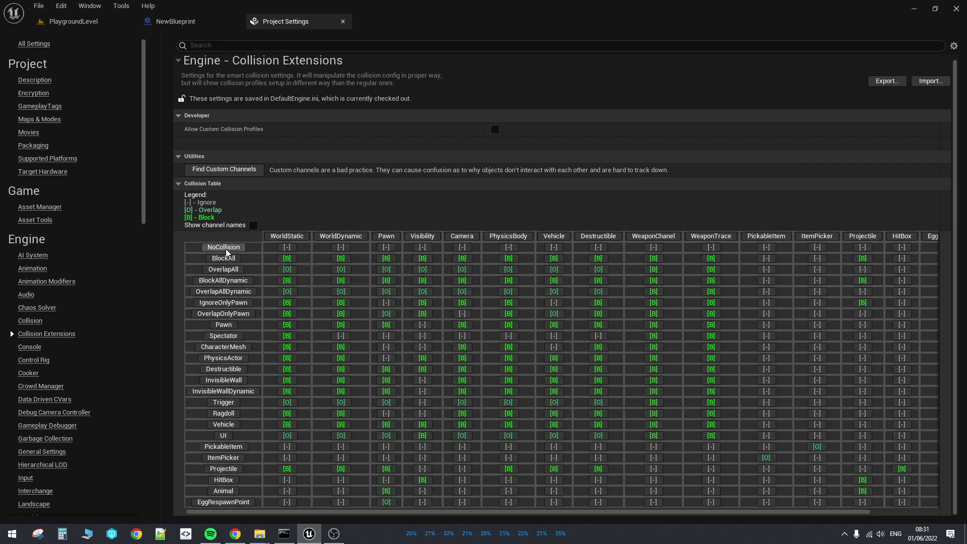
Expand the presets in the engine Collision settings, view the Destructible profile and close it without changes
{"action": "left_click", "coordinate": [30, 321]}
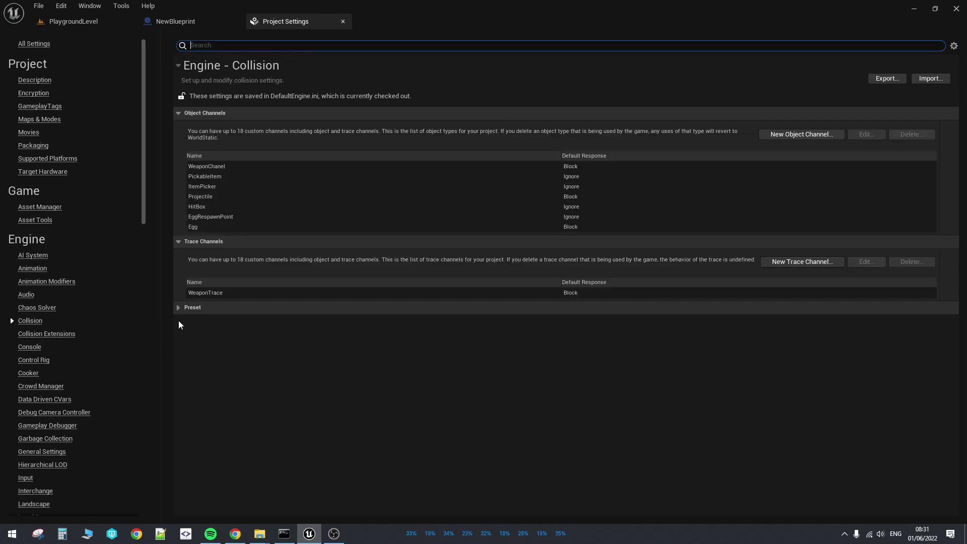
{"action": "left_click", "coordinate": [240, 312]}
{"action": "double_click", "coordinate": [242, 461]}
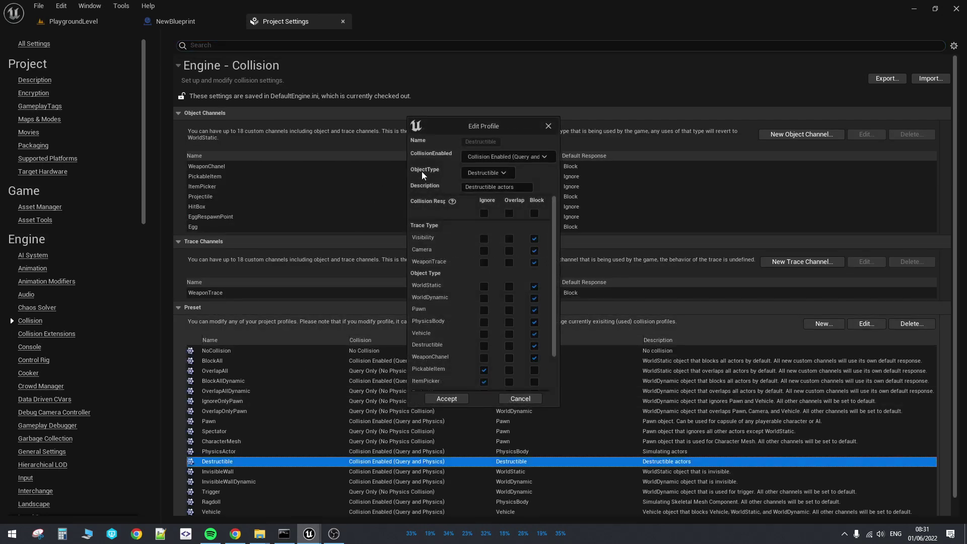
{"action": "left_click", "coordinate": [548, 126]}
Return to the Collision Extensions settings and turn the channel names in the collision table on and off again
{"action": "left_click", "coordinate": [47, 334]}
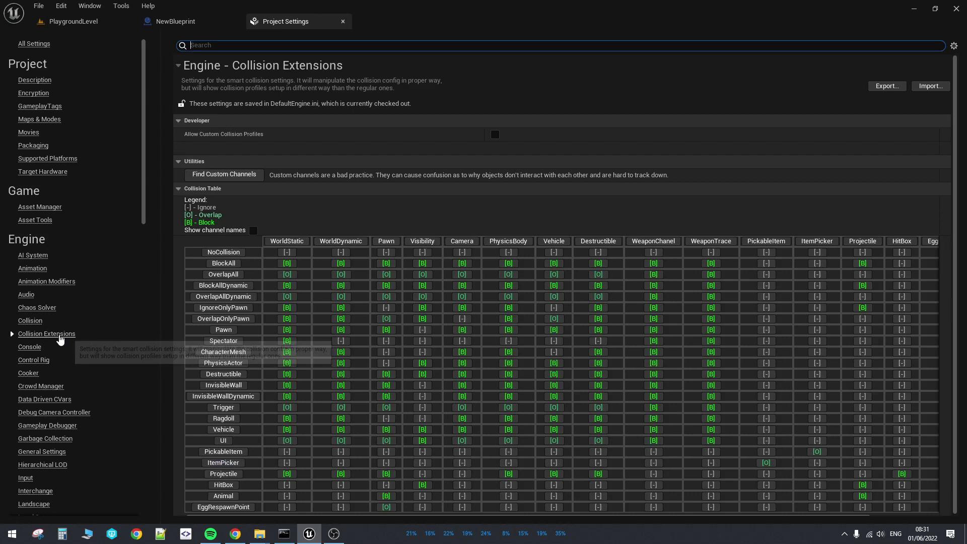
{"action": "left_click", "coordinate": [254, 230]}
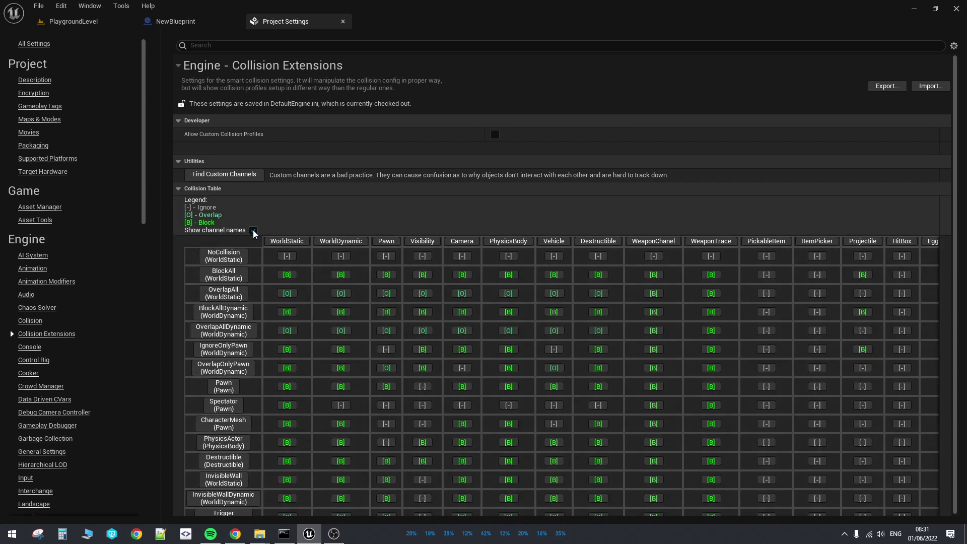
{"action": "left_click", "coordinate": [253, 230]}
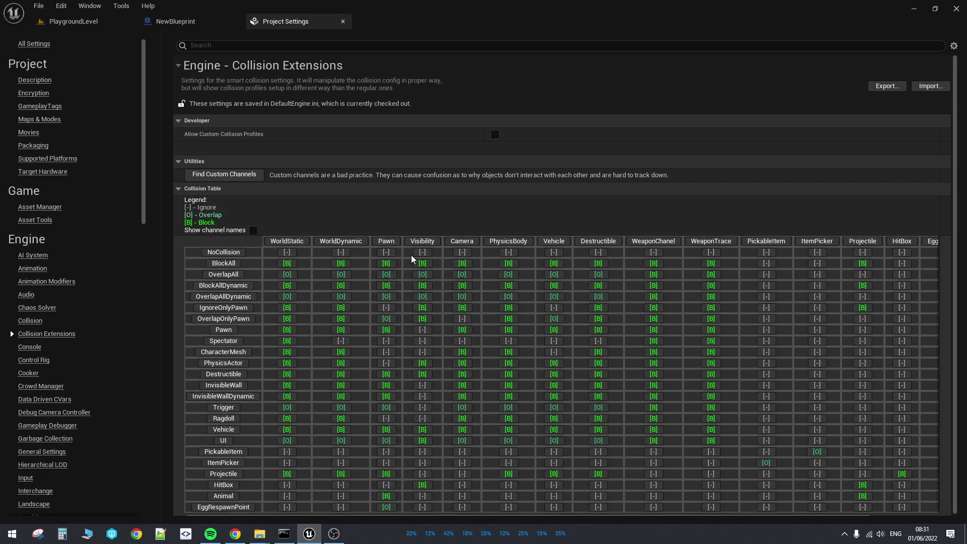
Show the references of the WorldStatic channel and look through the list of referencing blueprints
{"action": "left_click", "coordinate": [292, 240]}
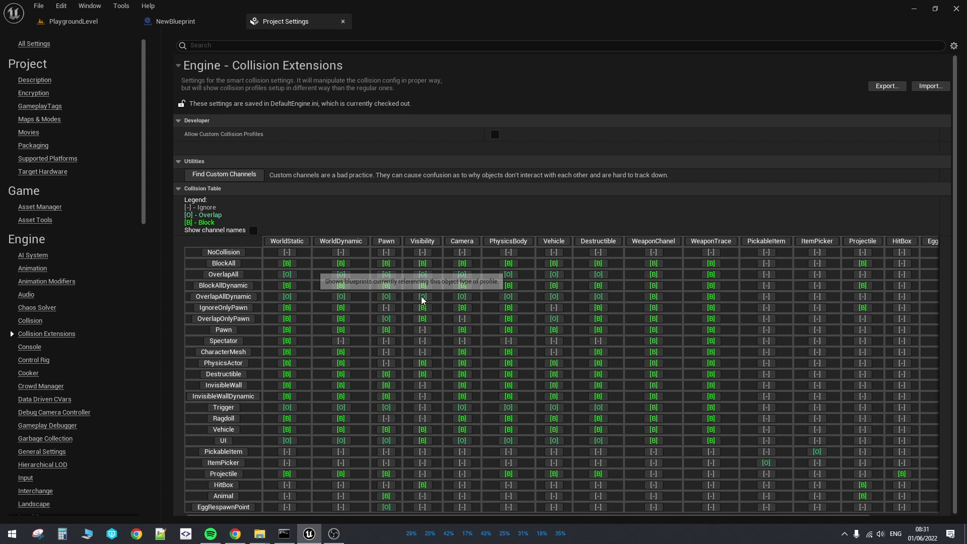
{"action": "left_click", "coordinate": [353, 298]}
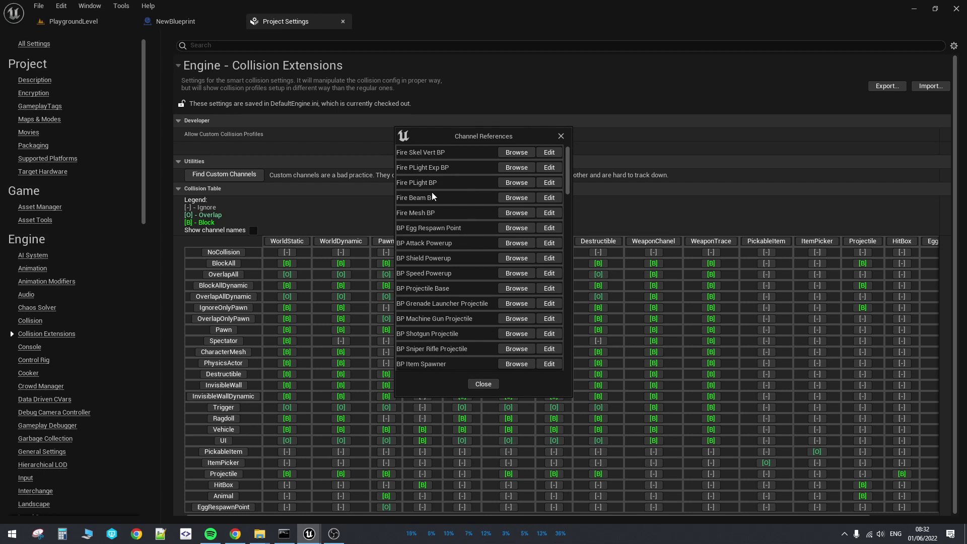
{"action": "scroll", "coordinate": [503, 226], "scroll_direction": "down", "scroll_amount": 10}
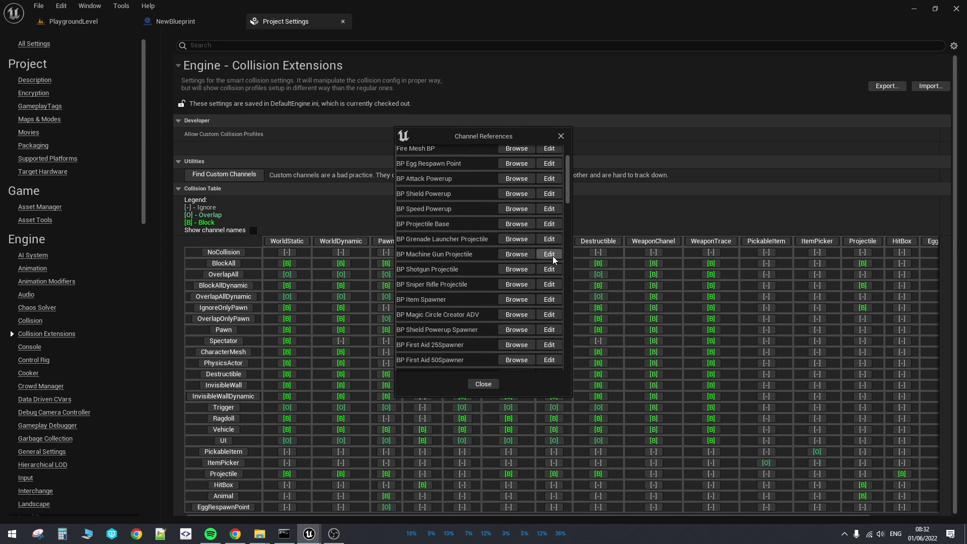
{"action": "left_click_drag", "start_coordinate": [568, 171], "coordinate": [558, 217]}
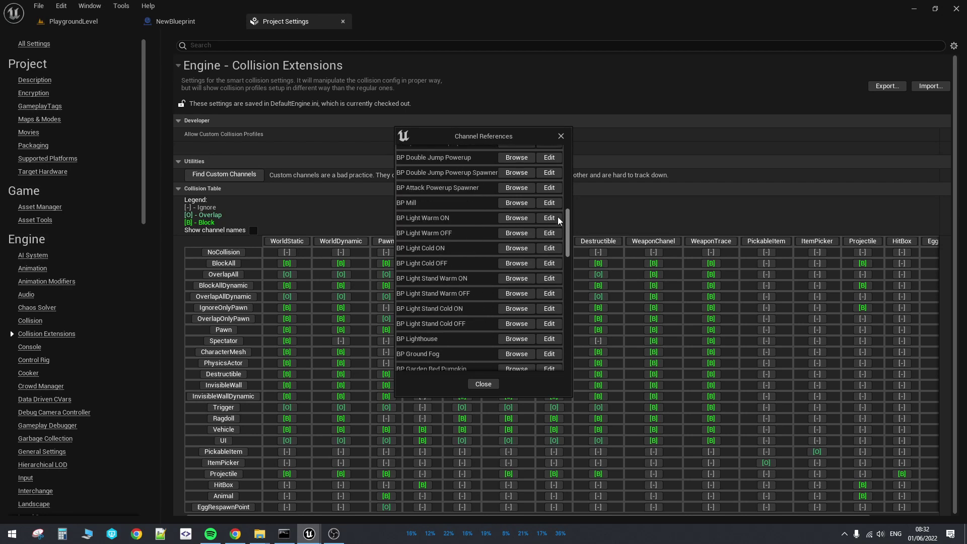
{"action": "scroll", "coordinate": [528, 239], "scroll_direction": "down", "scroll_amount": 5}
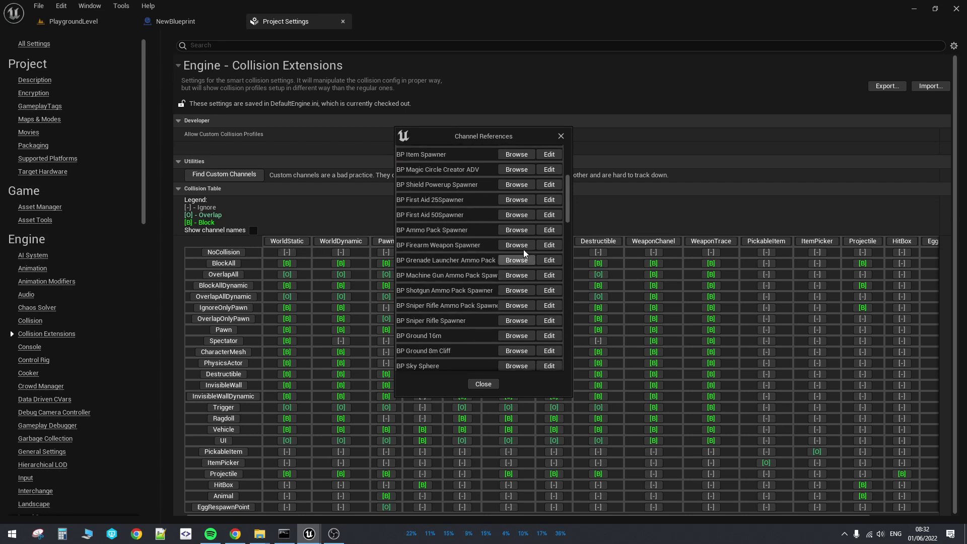
{"action": "left_click_drag", "start_coordinate": [570, 188], "coordinate": [567, 152]}
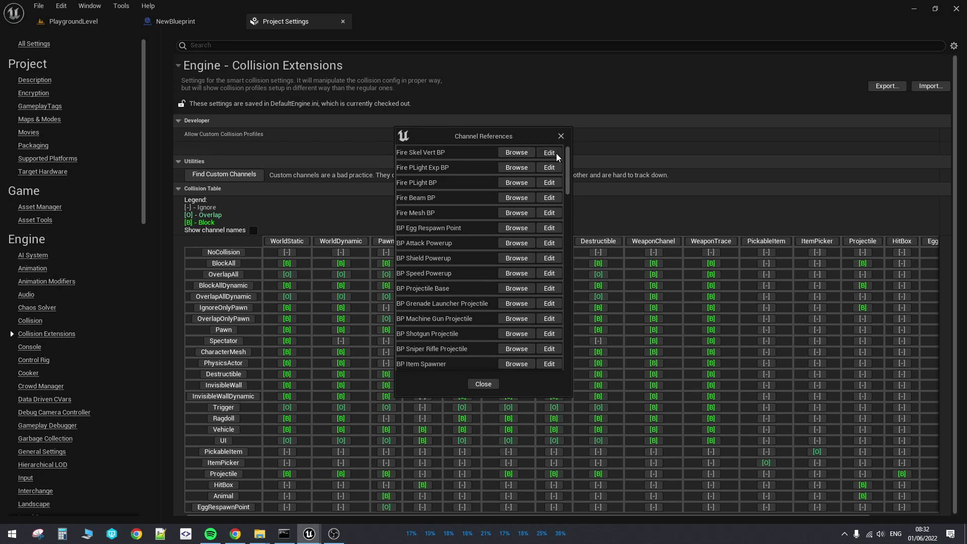
Open Fire Skel Vert BP for editing from the reference list, close it and return to the Collision Extensions settings
{"action": "left_click", "coordinate": [549, 154]}
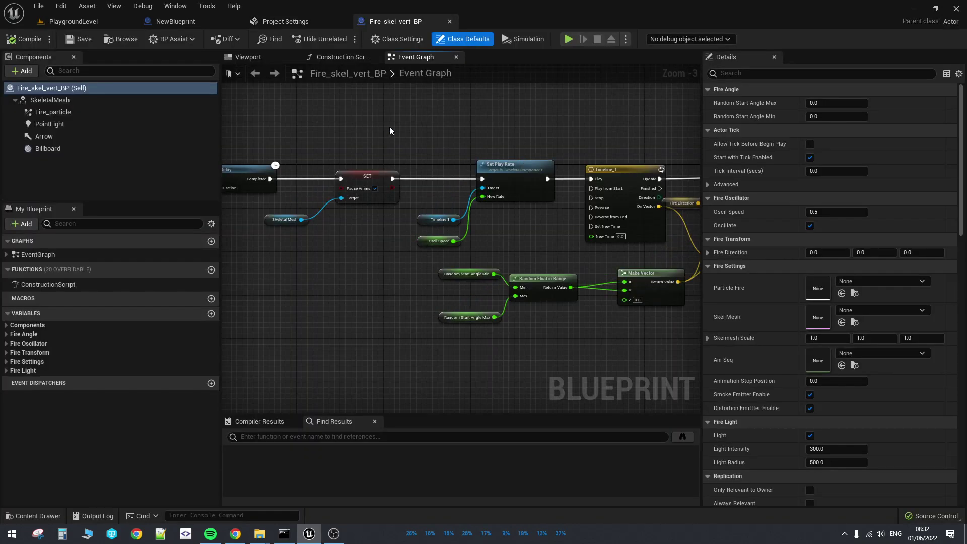
{"action": "left_click", "coordinate": [448, 21]}
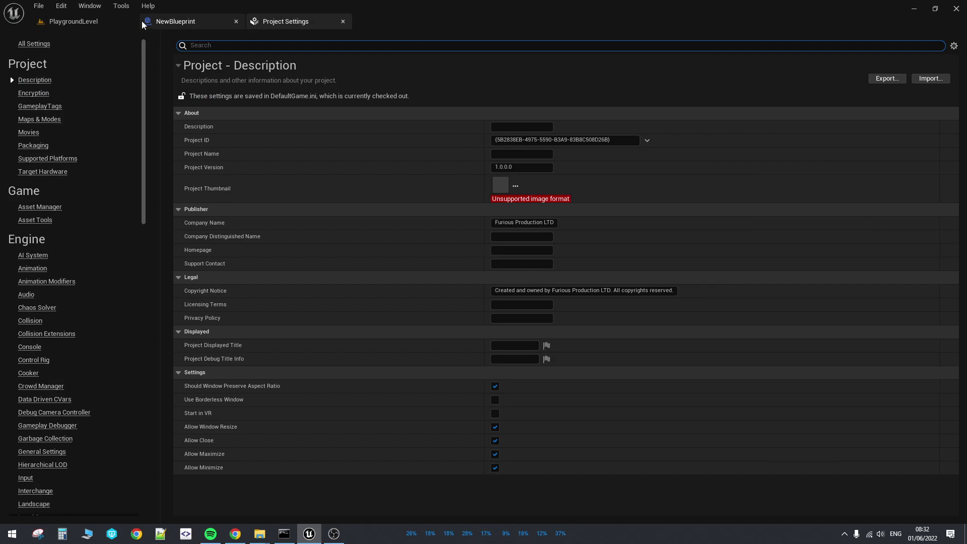
{"action": "left_click", "coordinate": [58, 335]}
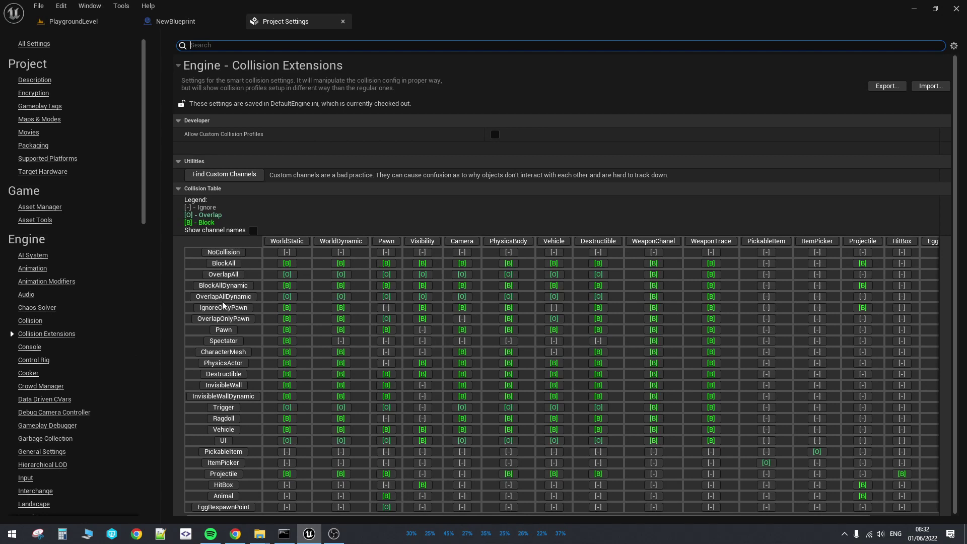
Show the references of the Pawn profile and close the reference list
{"action": "right_click", "coordinate": [222, 333]}
{"action": "left_click", "coordinate": [241, 351]}
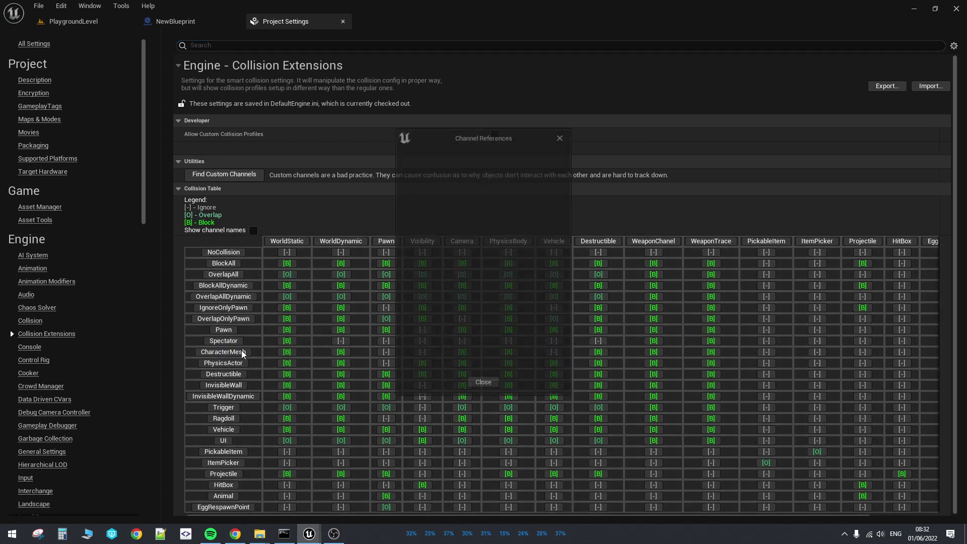
{"action": "left_click", "coordinate": [495, 383]}
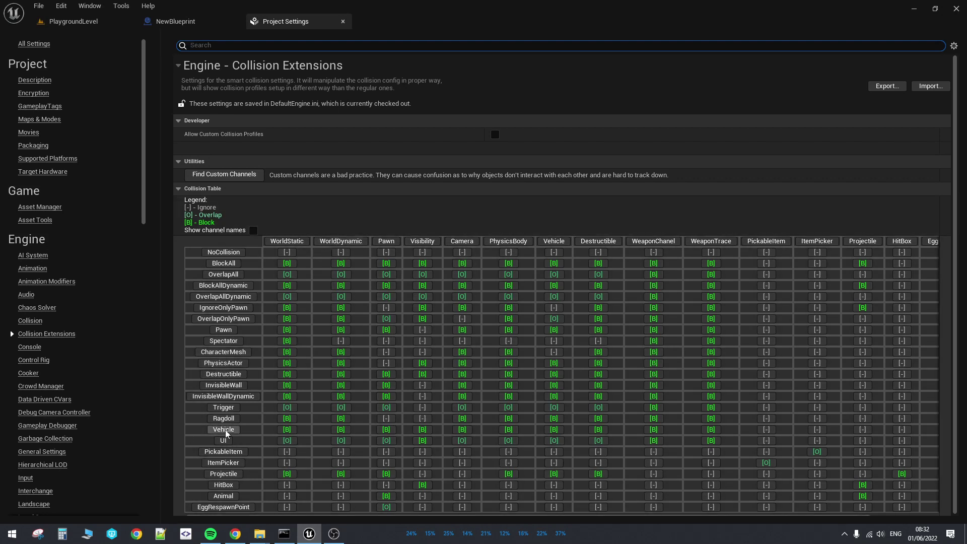
Show the references of the OverlapAll profile, close the list and show the references of the Vehicle profile
{"action": "right_click", "coordinate": [229, 341]}
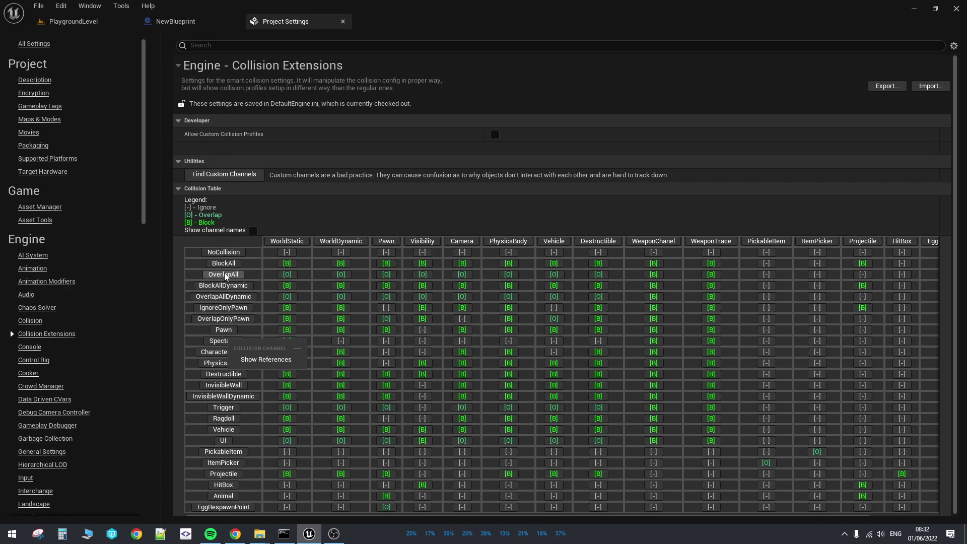
{"action": "right_click", "coordinate": [229, 276]}
{"action": "left_click", "coordinate": [243, 290]}
{"action": "left_click", "coordinate": [489, 384]}
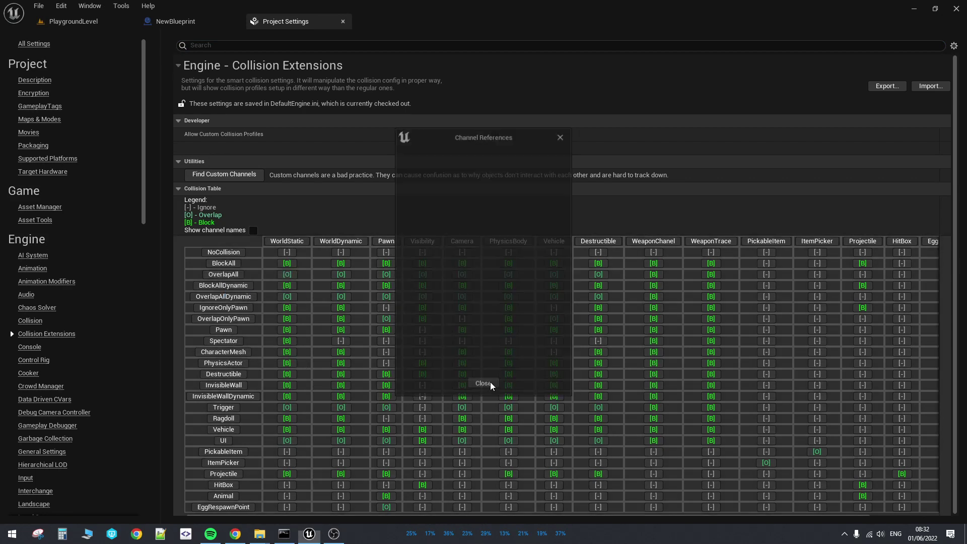
{"action": "right_click", "coordinate": [233, 431]}
{"action": "left_click", "coordinate": [272, 450]}
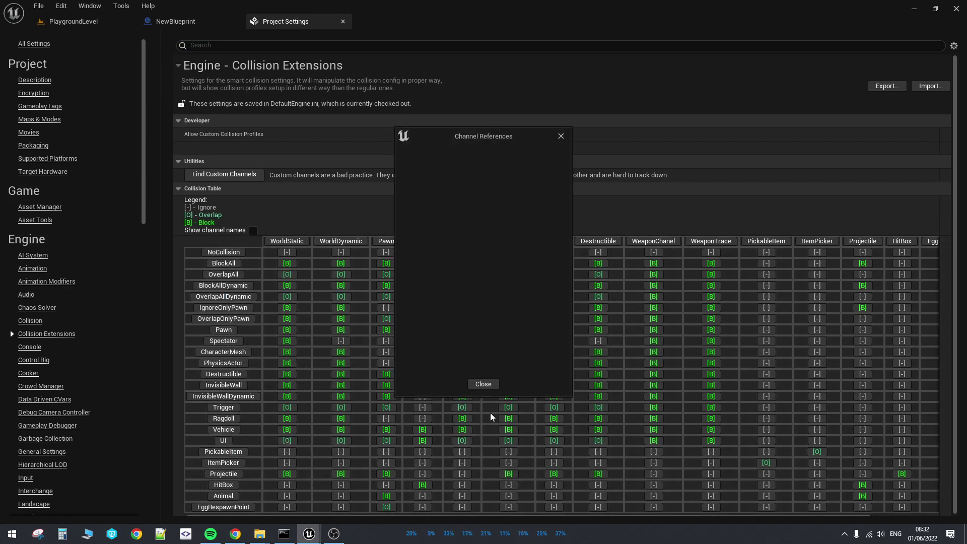
Close the open reference list, show the references of the HitBox profile and close that list
{"action": "left_click", "coordinate": [483, 384]}
{"action": "right_click", "coordinate": [232, 482]}
{"action": "left_click", "coordinate": [249, 503]}
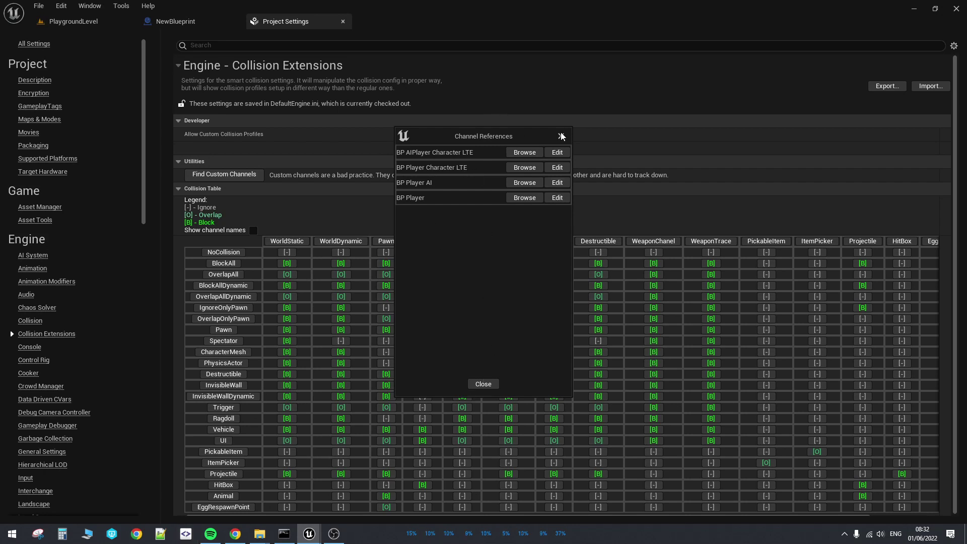
{"action": "left_click", "coordinate": [493, 385]}
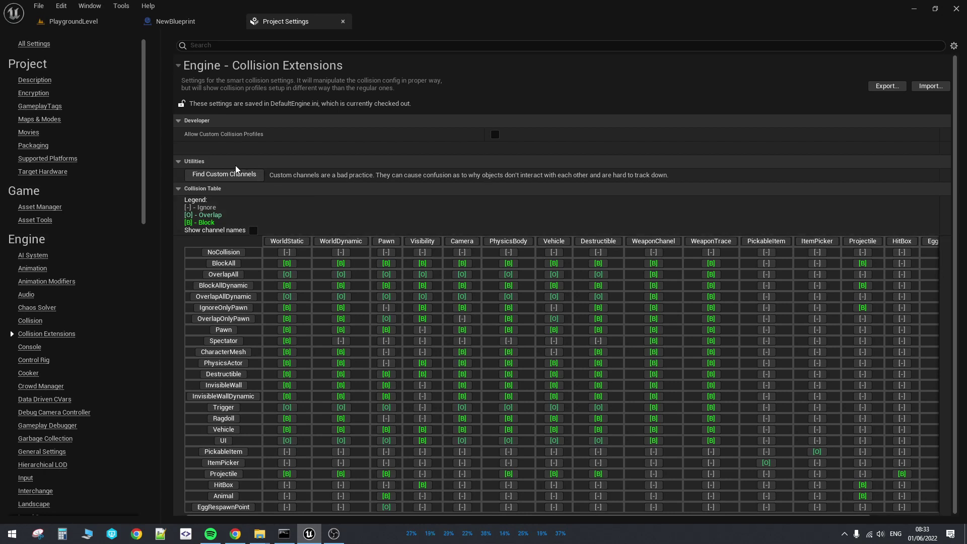
Duplicate the StaticMesh component in NewBlueprint and review the copy's collision presets
{"action": "mouse_move", "coordinate": [229, 138]}
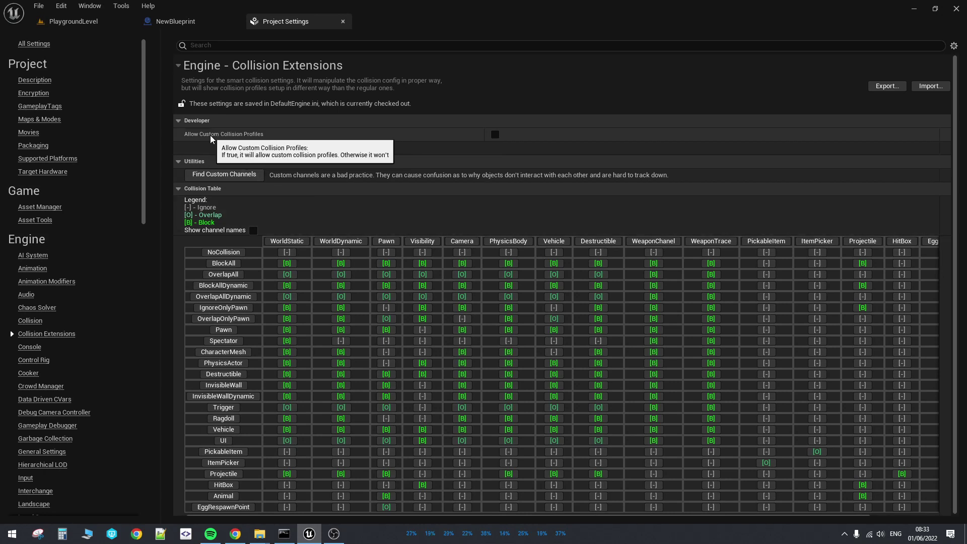
{"action": "left_click", "coordinate": [196, 21]}
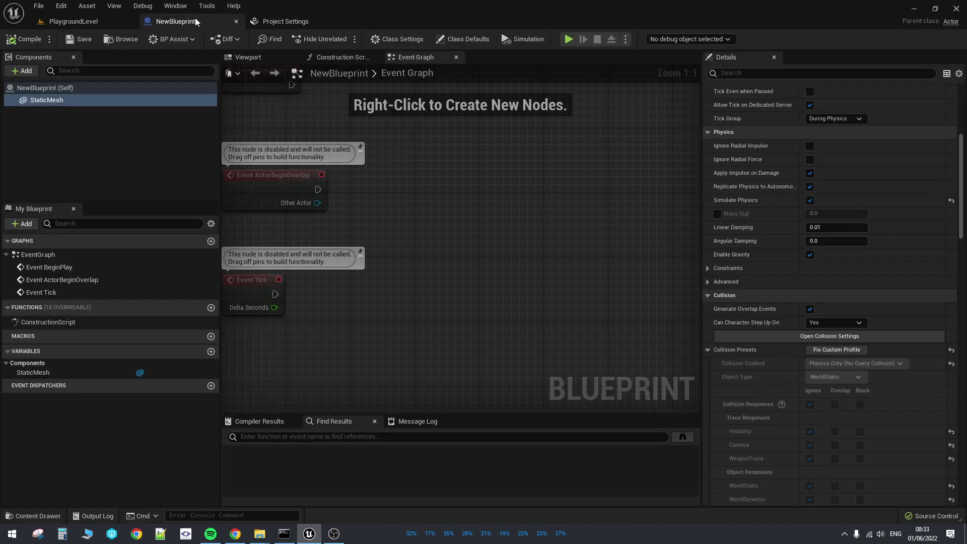
{"action": "left_click", "coordinate": [193, 111]}
{"action": "left_click", "coordinate": [56, 98]}
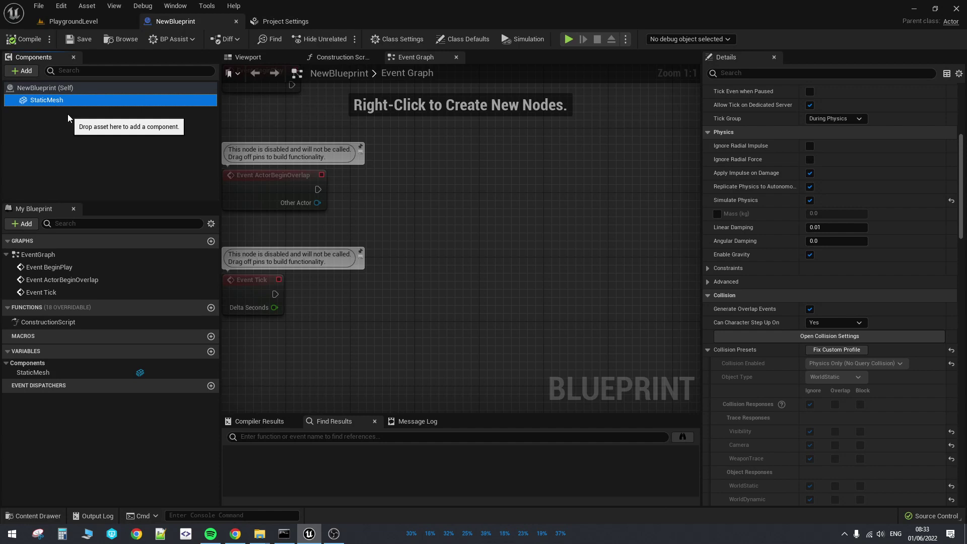
{"action": "key", "text": "ctrl+d"}
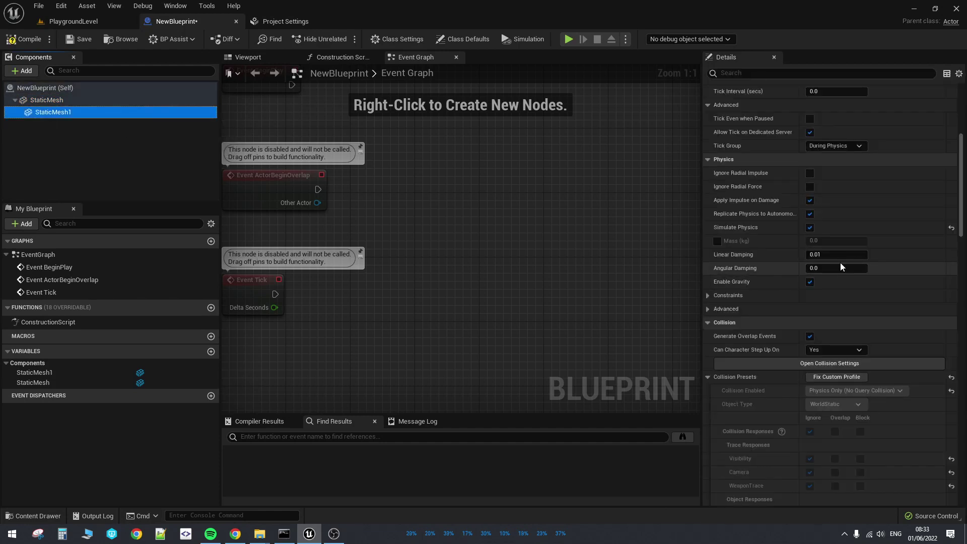
{"action": "scroll", "coordinate": [841, 262], "scroll_direction": "down", "scroll_amount": 3}
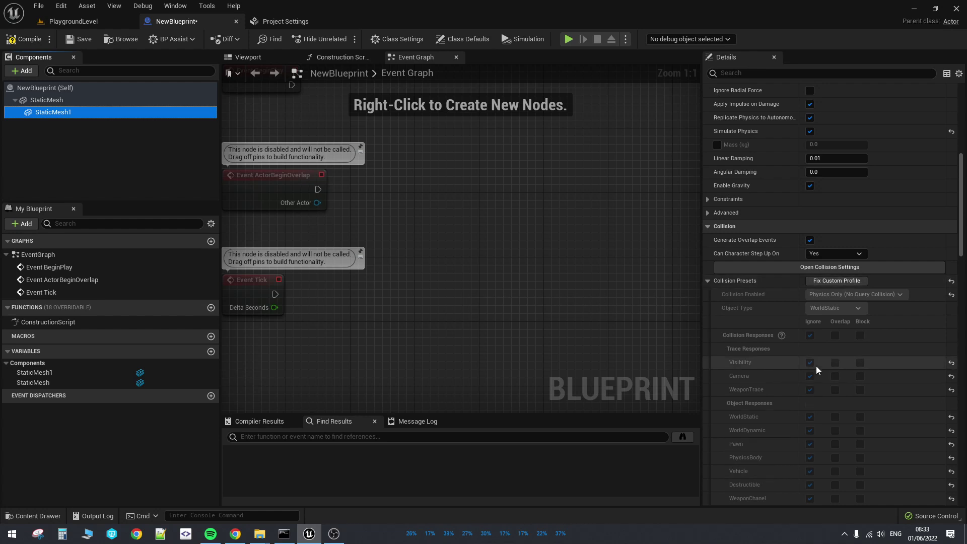
{"action": "scroll", "coordinate": [816, 366], "scroll_direction": "down", "scroll_amount": 2}
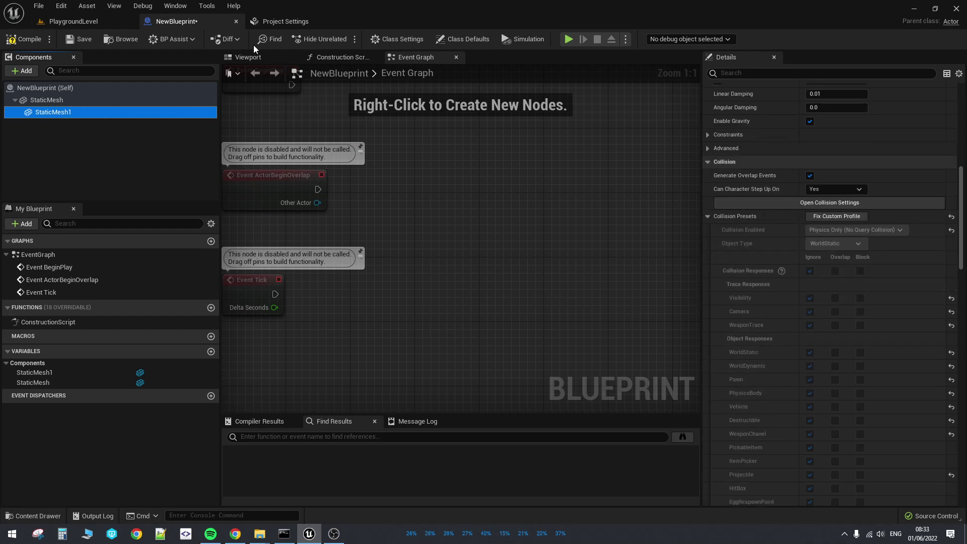
Delete the duplicated static mesh component, then compile and save the blueprint
{"action": "left_click", "coordinate": [94, 153]}
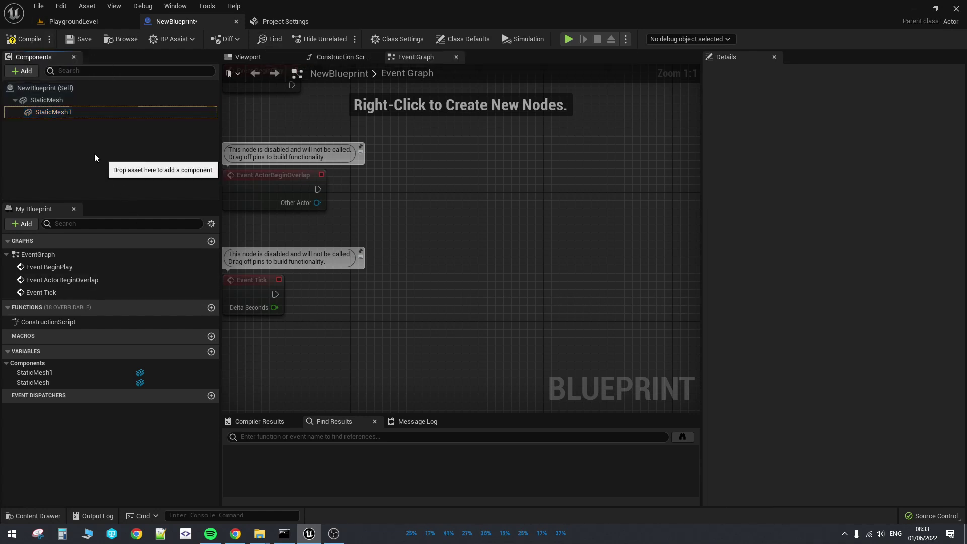
{"action": "left_click", "coordinate": [83, 116]}
{"action": "key", "text": "Delete"}
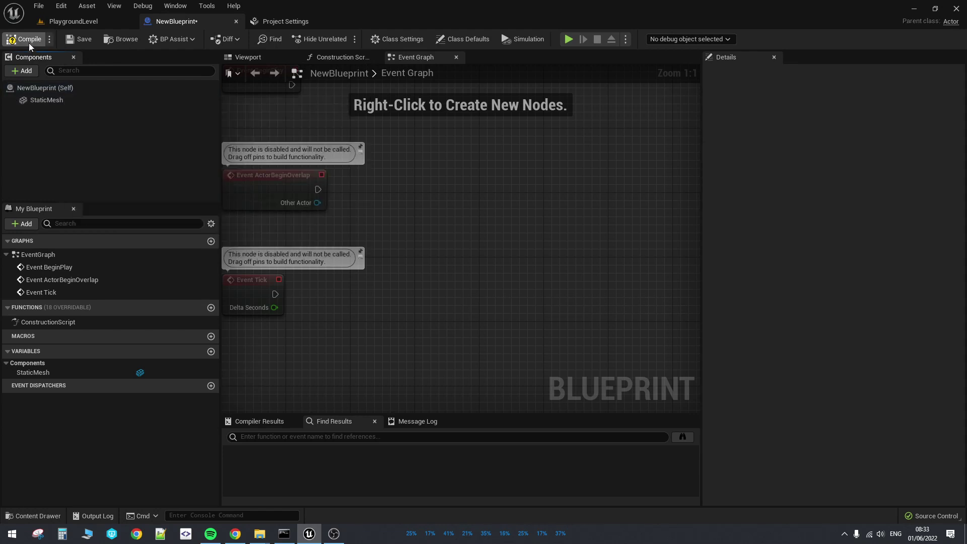
{"action": "left_click", "coordinate": [29, 43]}
{"action": "left_click", "coordinate": [65, 43]}
Select the StaticMesh component in NewBlueprint and review its collision presets and channel responses
{"action": "left_click", "coordinate": [282, 21]}
{"action": "left_click", "coordinate": [199, 21]}
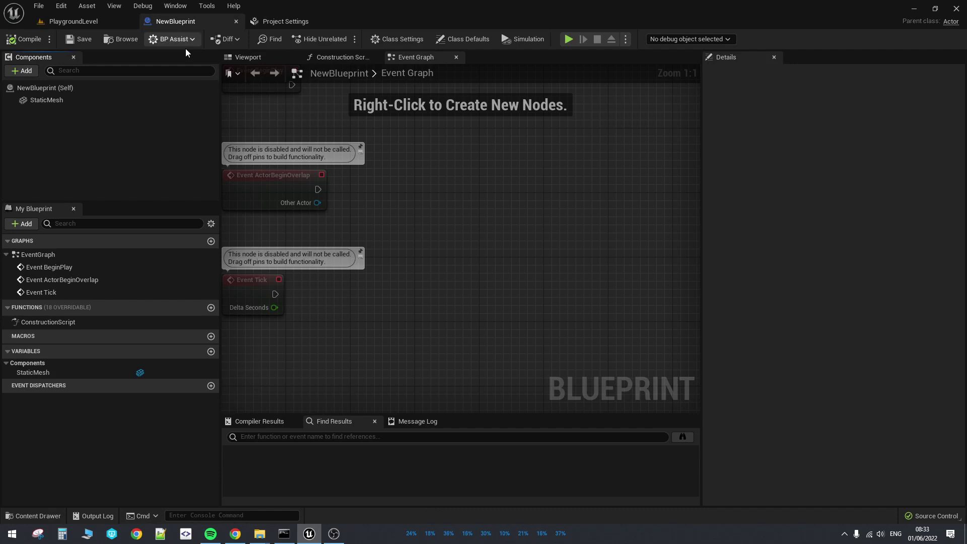
{"action": "left_click", "coordinate": [117, 104]}
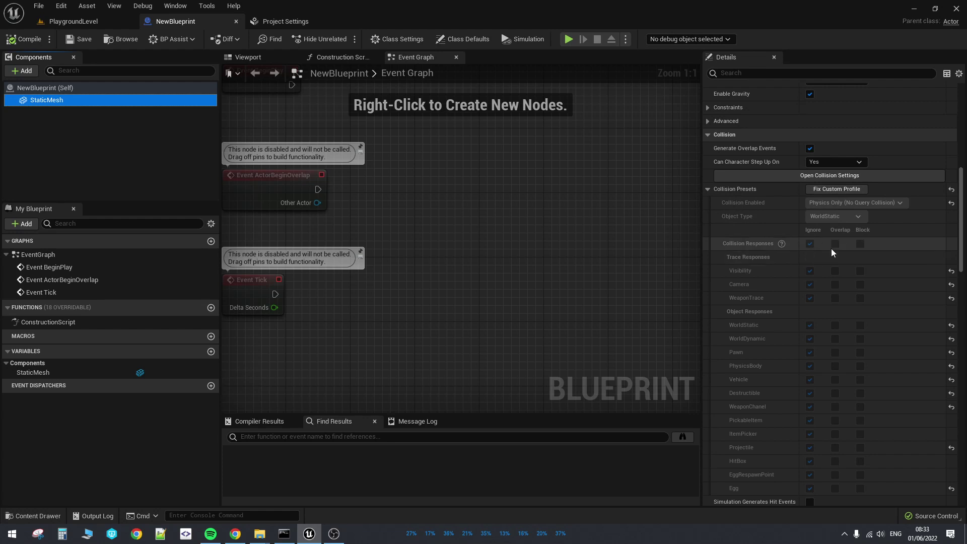
{"action": "scroll", "coordinate": [881, 328], "scroll_direction": "down", "scroll_amount": 3}
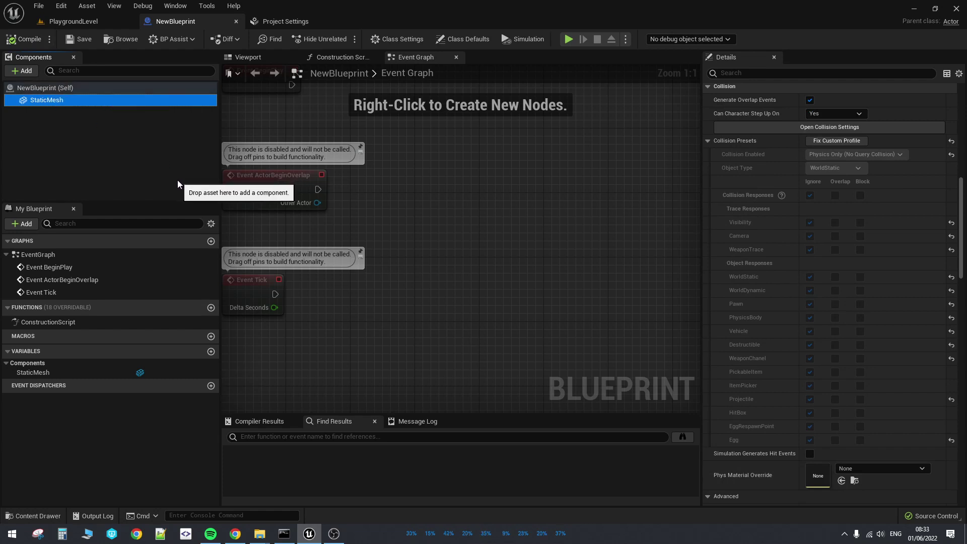
Review the preset list in the project's standard Collision settings and collapse the Preset section
{"action": "left_click", "coordinate": [286, 21]}
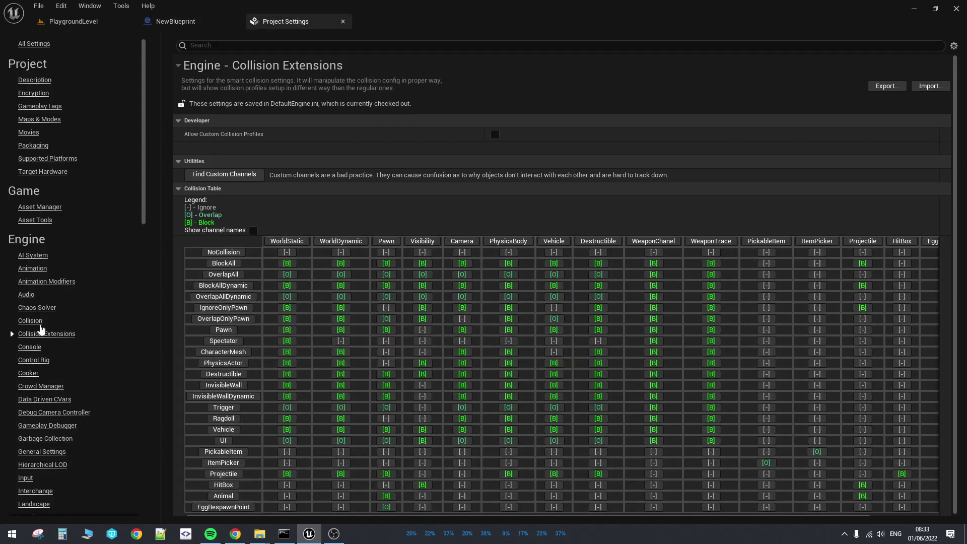
{"action": "left_click", "coordinate": [31, 321]}
{"action": "left_click", "coordinate": [290, 310]}
{"action": "scroll", "coordinate": [303, 312], "scroll_direction": "down", "scroll_amount": 3}
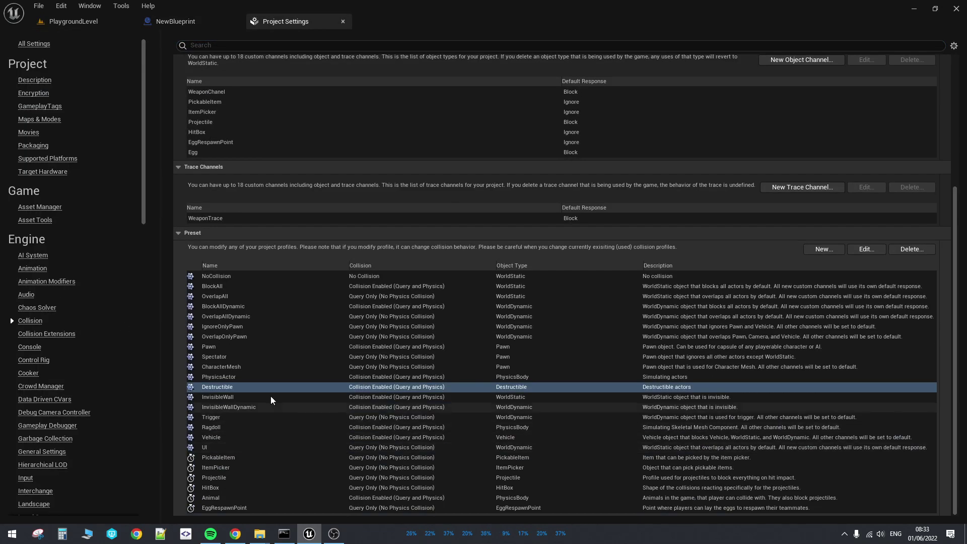
{"action": "left_click", "coordinate": [251, 231]}
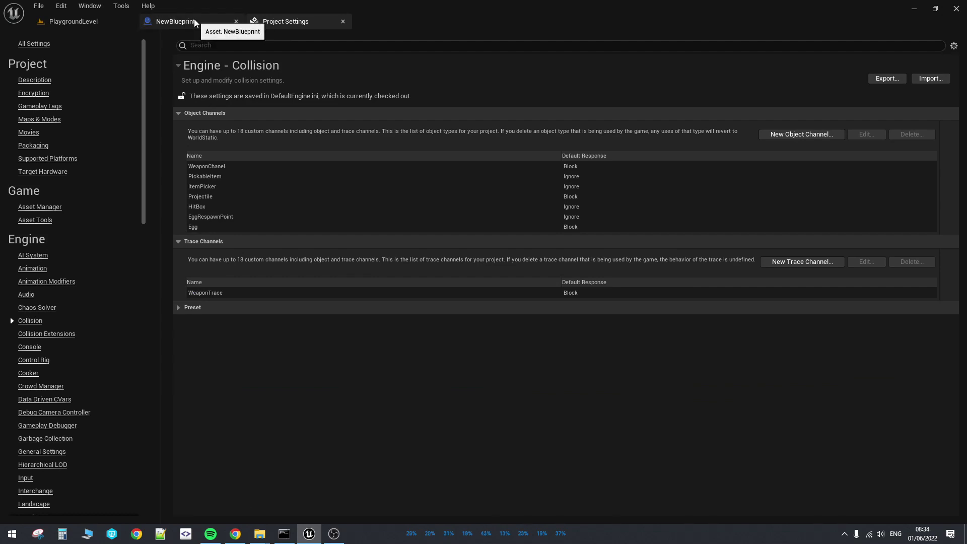
Return to NewBlueprint and fix the custom collision profile of the StaticMesh component
{"action": "left_click", "coordinate": [192, 23]}
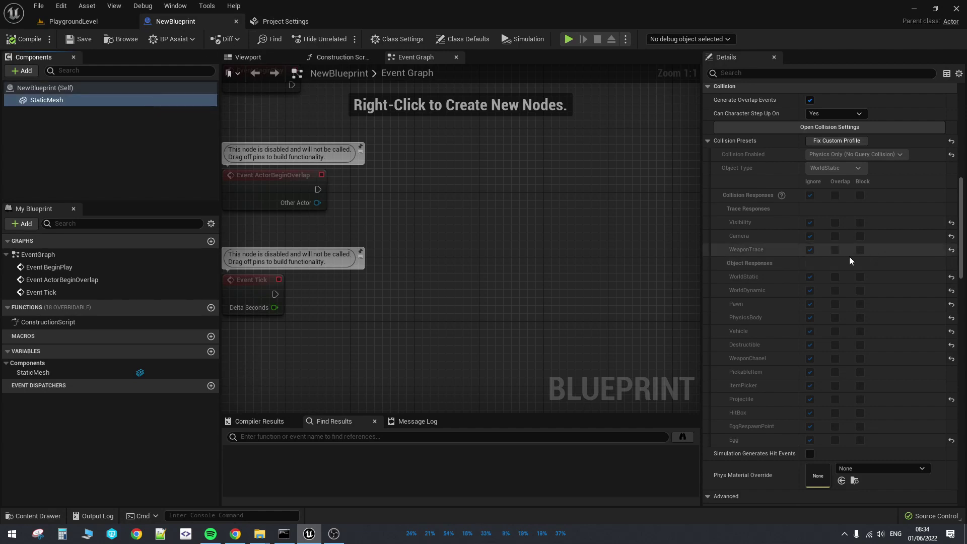
{"action": "scroll", "coordinate": [847, 257], "scroll_direction": "up", "scroll_amount": 2}
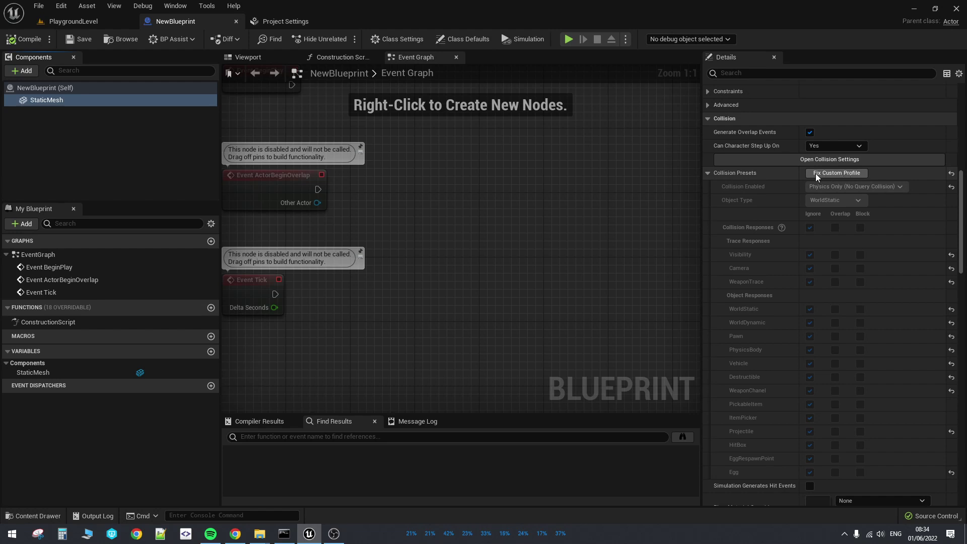
{"action": "scroll", "coordinate": [887, 262], "scroll_direction": "down", "scroll_amount": 3}
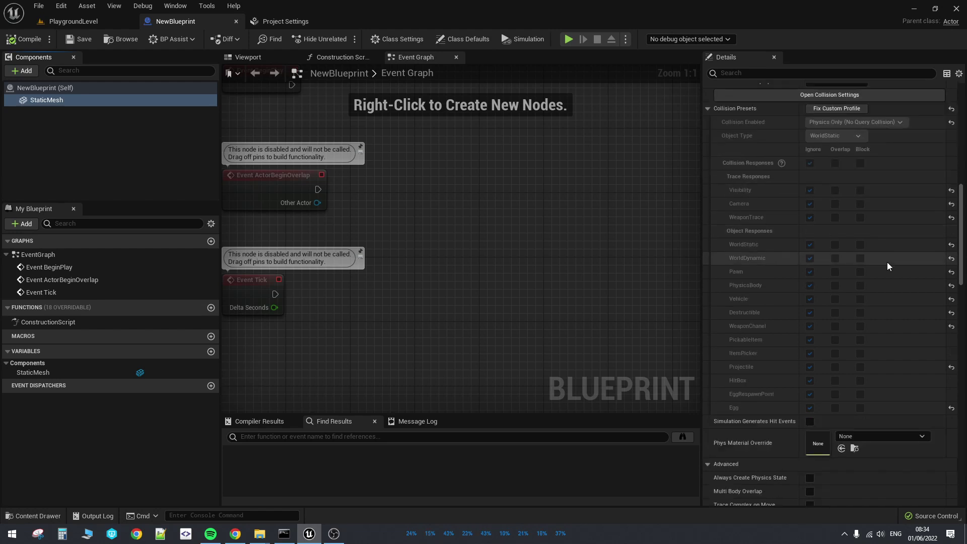
{"action": "scroll", "coordinate": [887, 260], "scroll_direction": "up", "scroll_amount": 2}
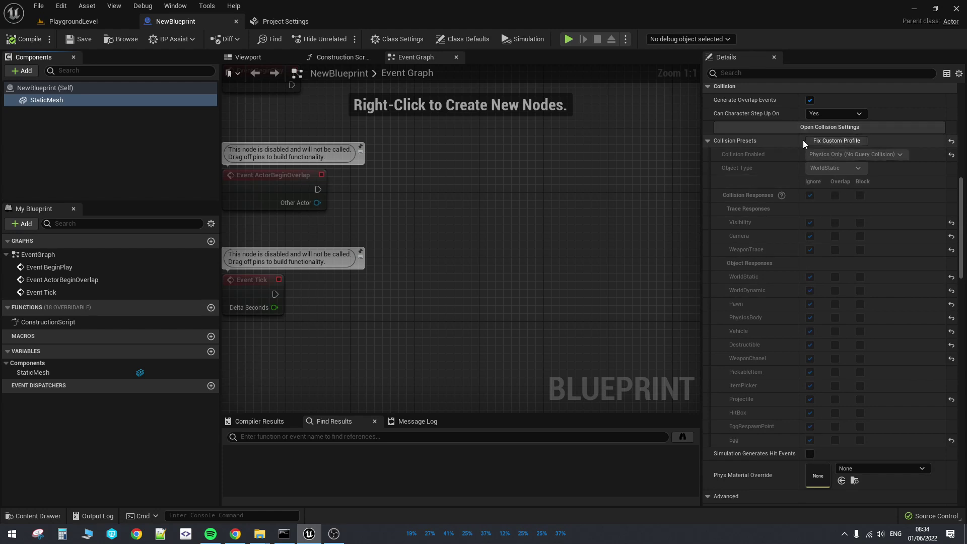
{"action": "left_click", "coordinate": [849, 140]}
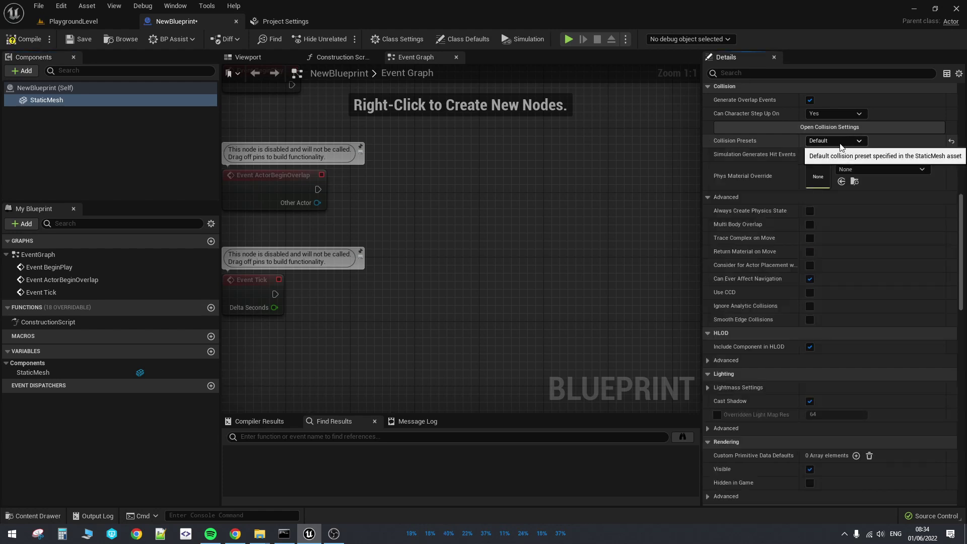
Look through the available collision presets for the StaticMesh component and set its preset to NoCollision
{"action": "left_click", "coordinate": [834, 144]}
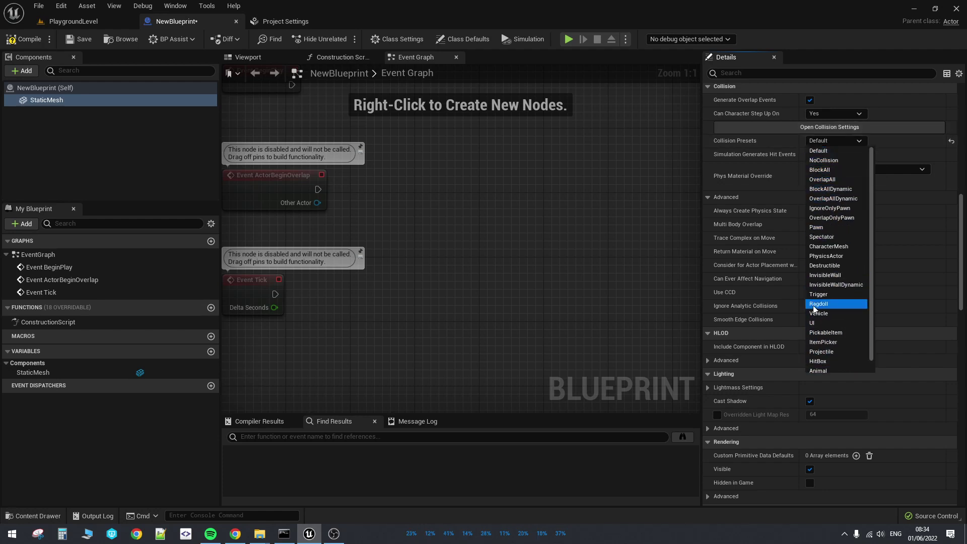
{"action": "scroll", "coordinate": [826, 232], "scroll_direction": "down", "scroll_amount": 1}
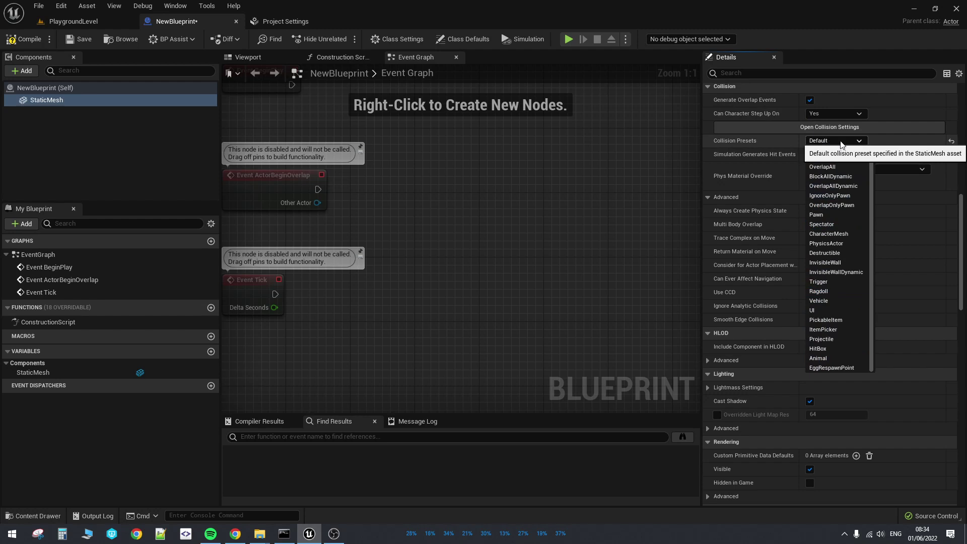
{"action": "left_click", "coordinate": [300, 22]}
{"action": "left_click", "coordinate": [216, 19]}
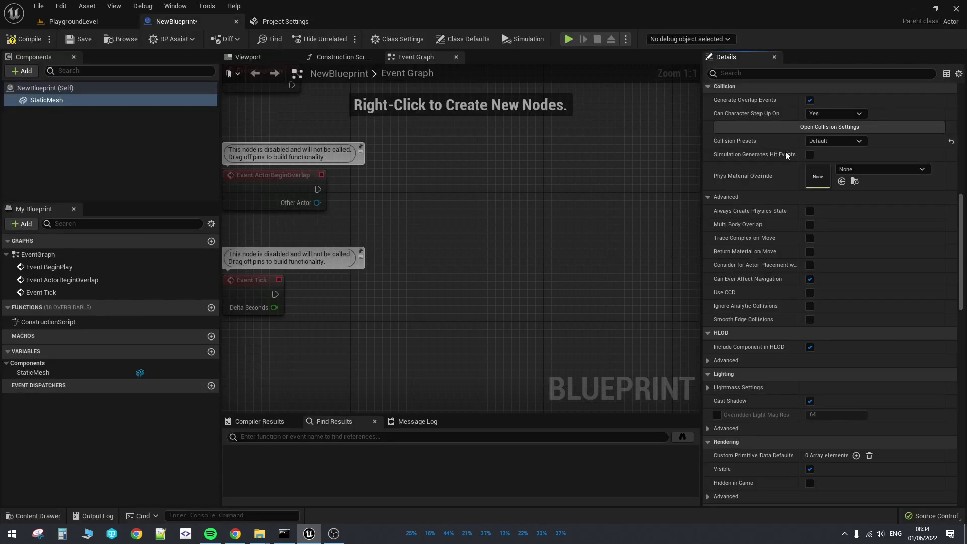
{"action": "left_click", "coordinate": [859, 143]}
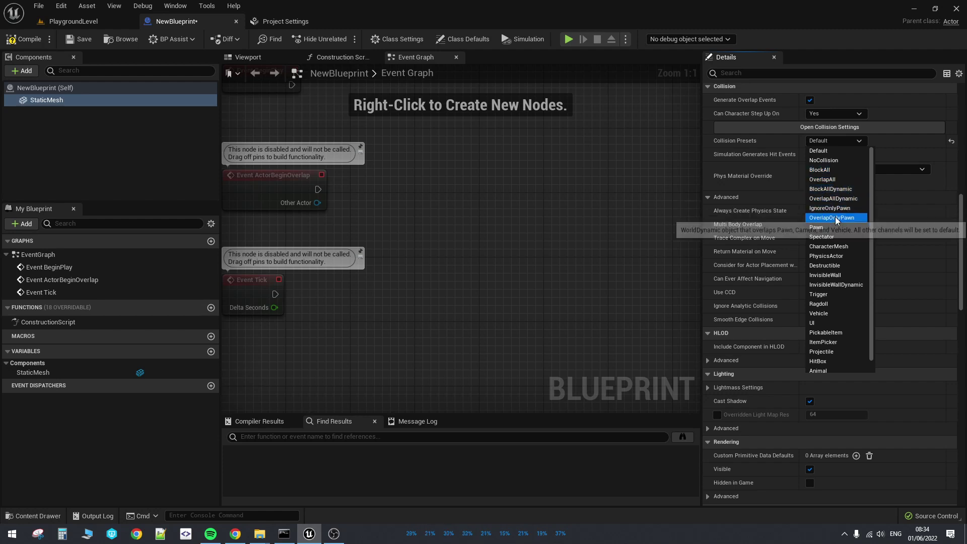
{"action": "left_click", "coordinate": [830, 160]}
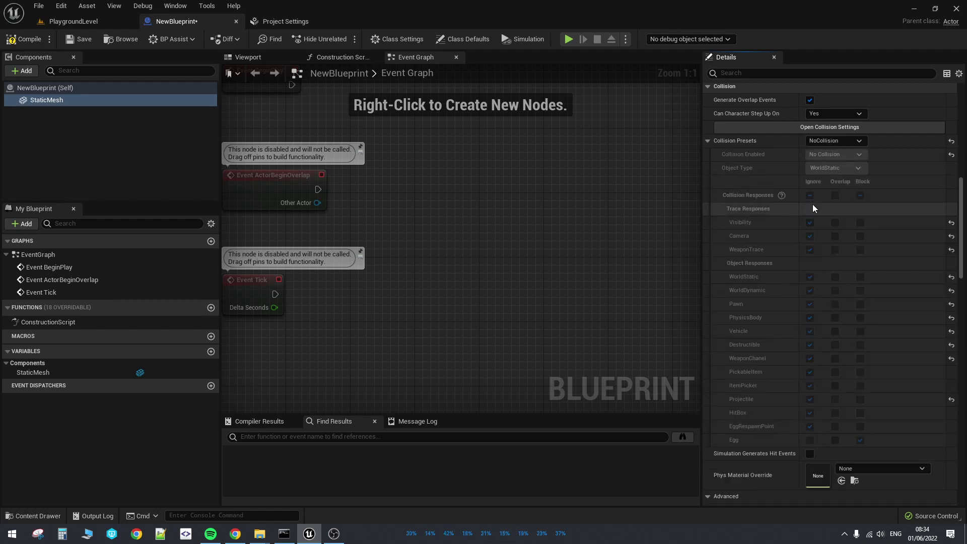
Open the Collision Extensions project settings and turn Allow Custom Collision Profiles on and off again
{"action": "left_click", "coordinate": [285, 24]}
{"action": "left_click", "coordinate": [53, 333]}
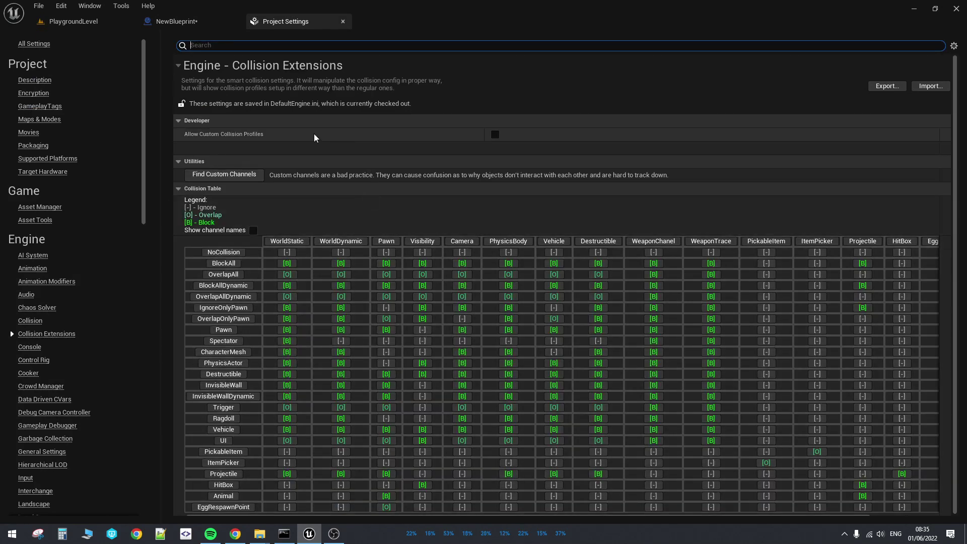
{"action": "mouse_move", "coordinate": [233, 134]}
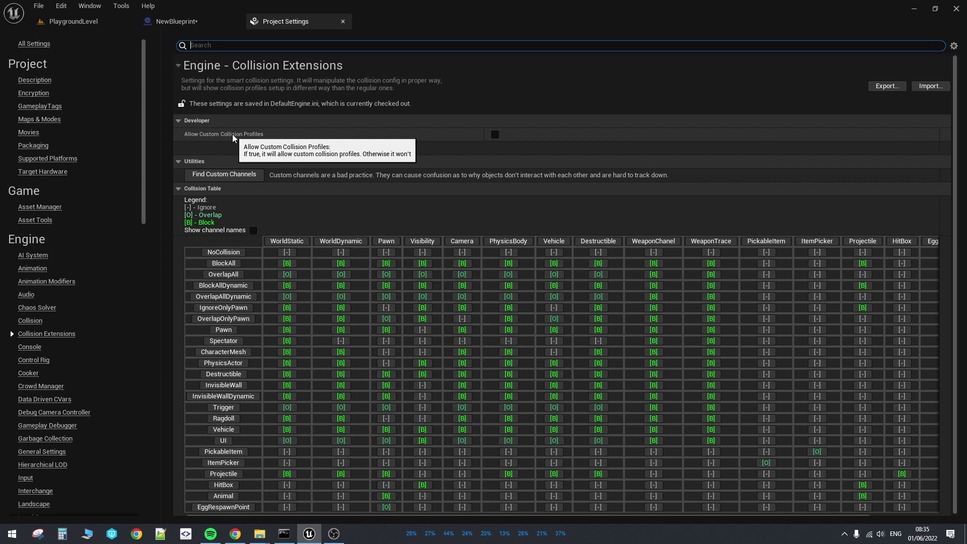
{"action": "left_click", "coordinate": [496, 134]}
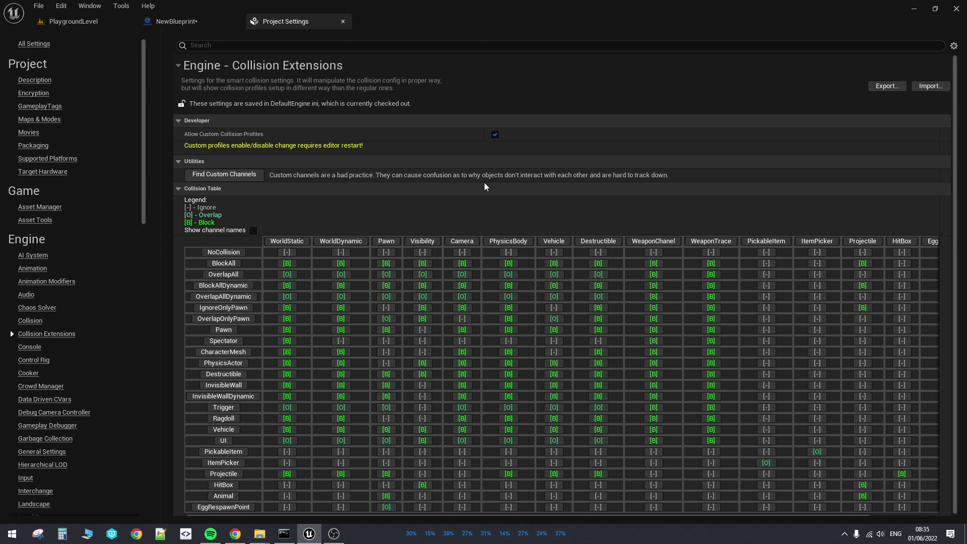
{"action": "left_click", "coordinate": [495, 135]}
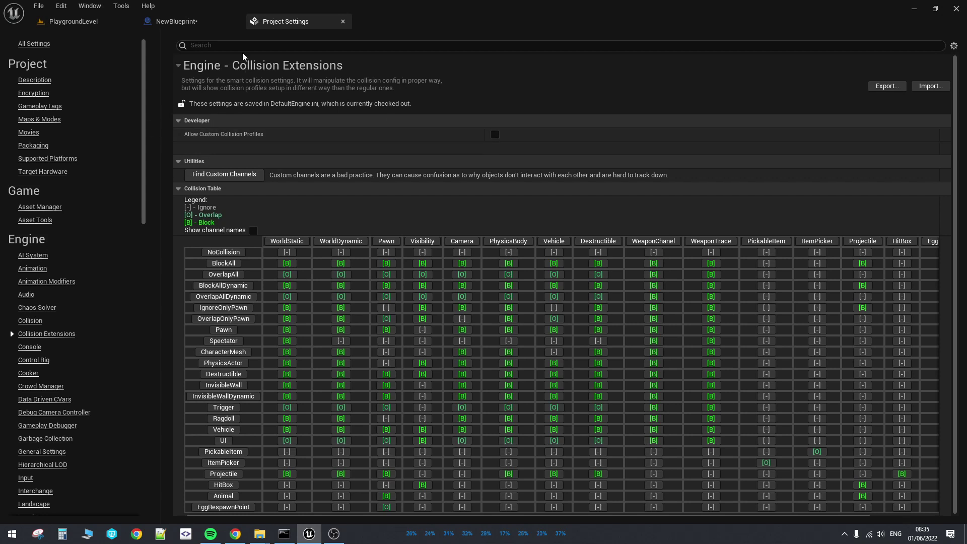
Check NewBlueprint's collision preset, return to Collision Extensions and find the assets using custom channels, closing and reopening the list
{"action": "left_click", "coordinate": [200, 23]}
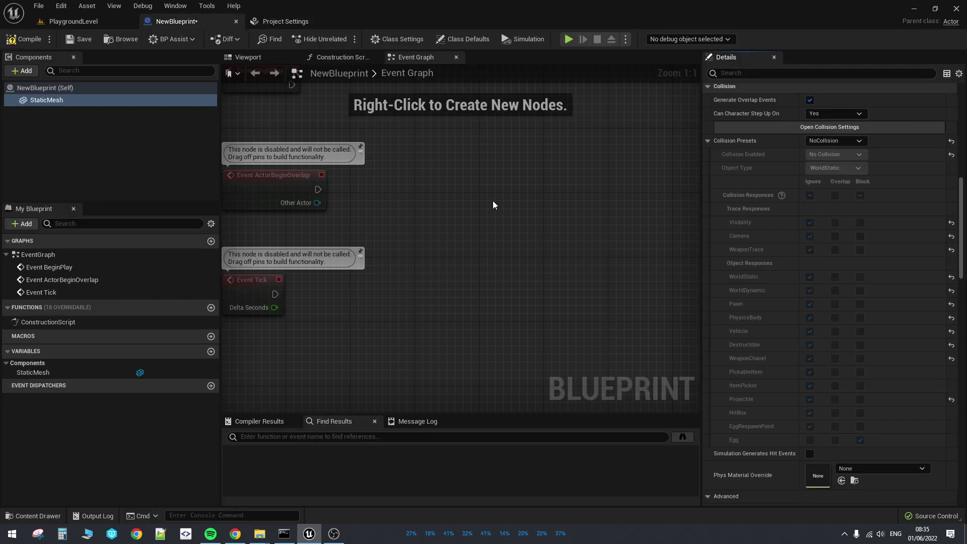
{"action": "left_click", "coordinate": [288, 25]}
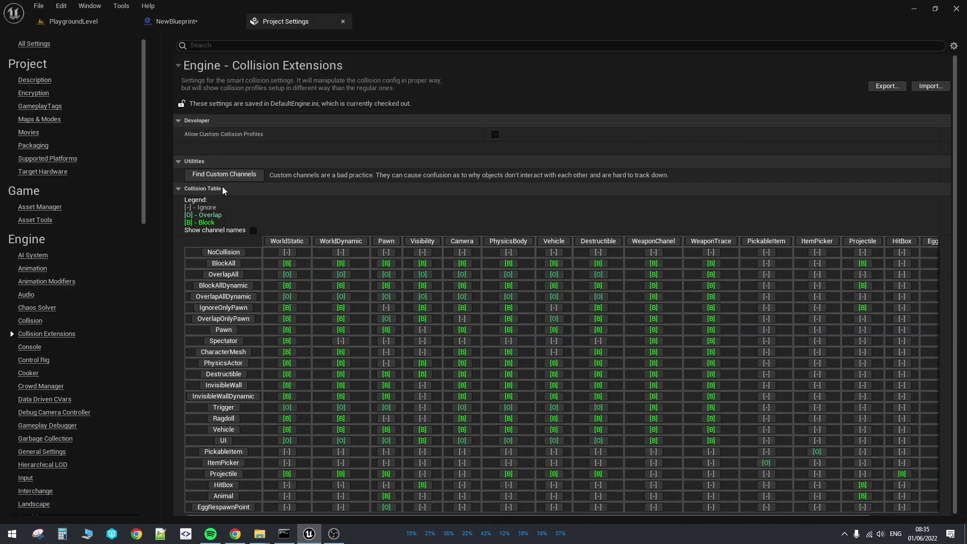
{"action": "left_click", "coordinate": [247, 177]}
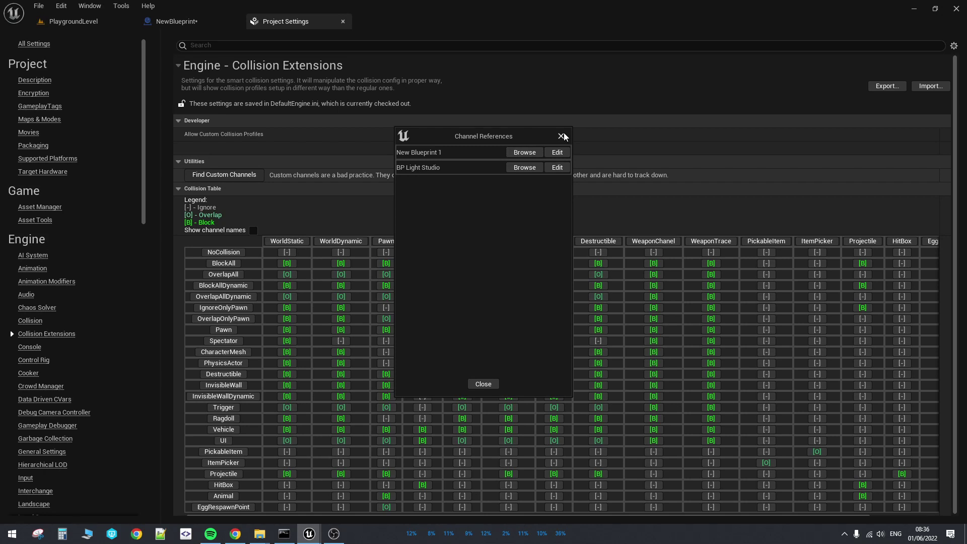
{"action": "left_click", "coordinate": [561, 136]}
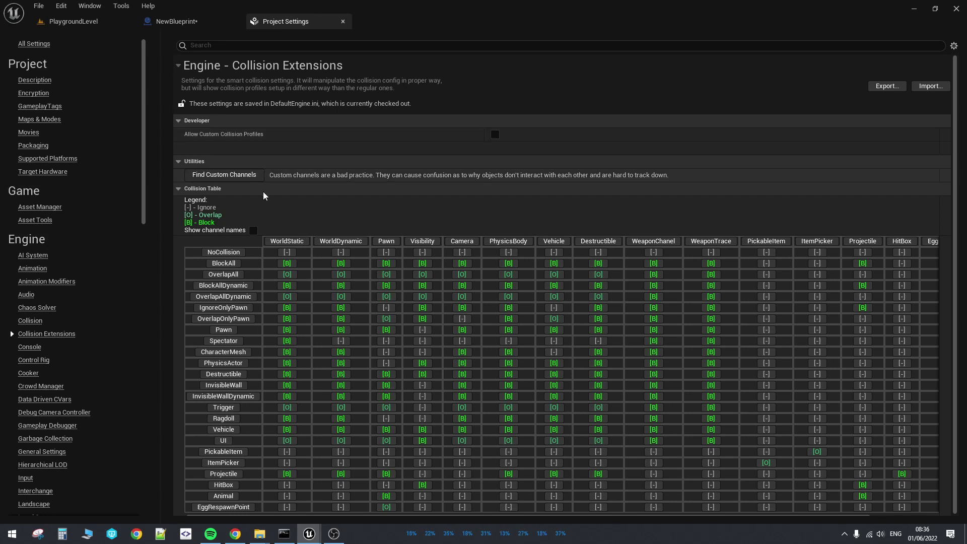
{"action": "left_click", "coordinate": [244, 175]}
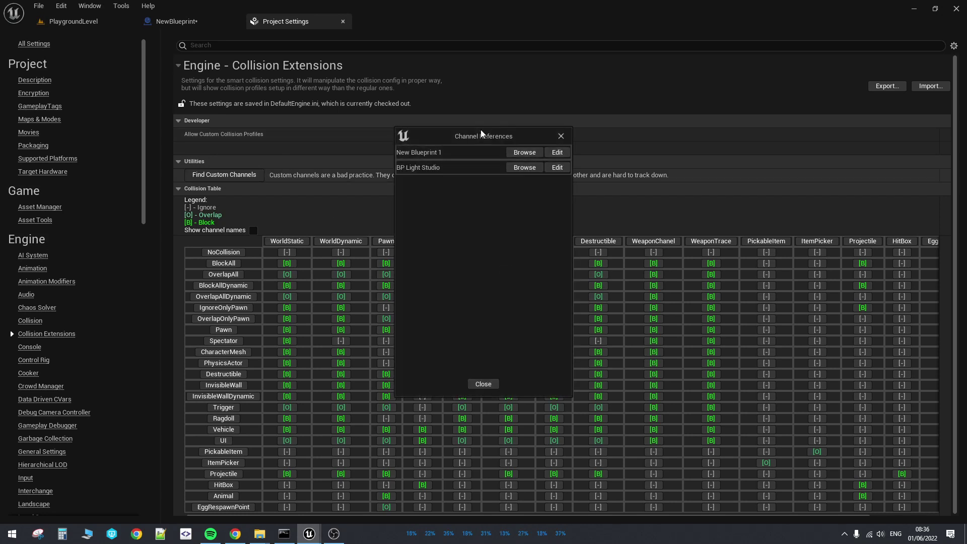
Close the custom channel references and the Project Settings, and save NewBlueprint
{"action": "left_click", "coordinate": [562, 136]}
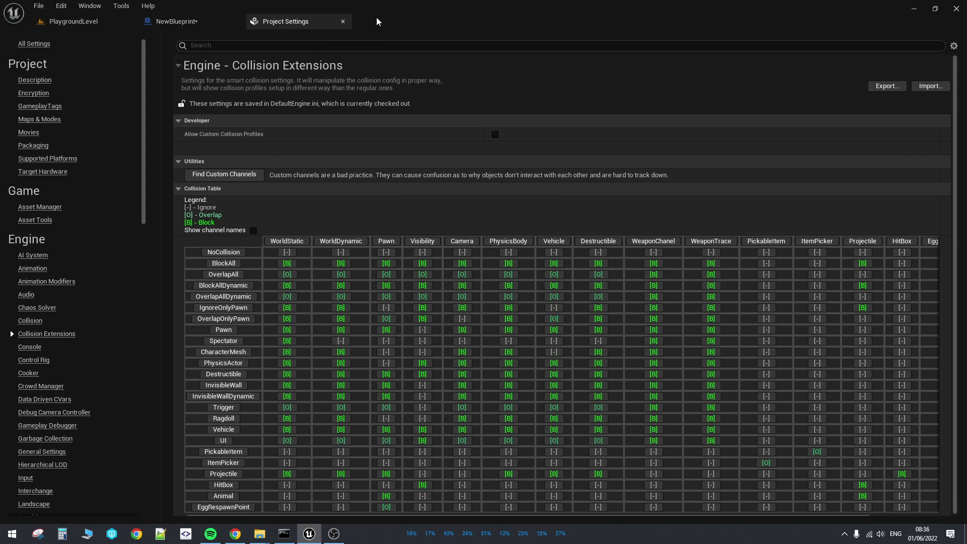
{"action": "left_click", "coordinate": [343, 21]}
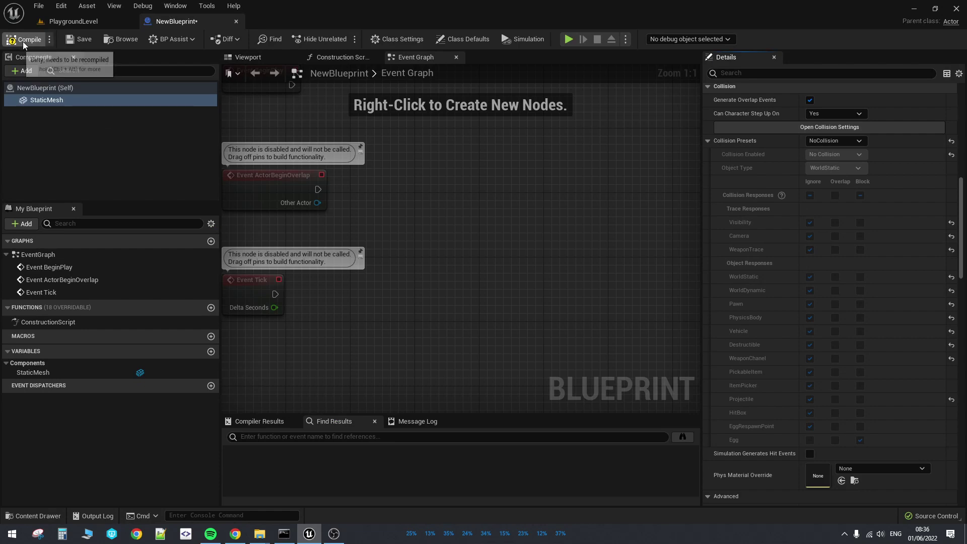
{"action": "left_click", "coordinate": [78, 39]}
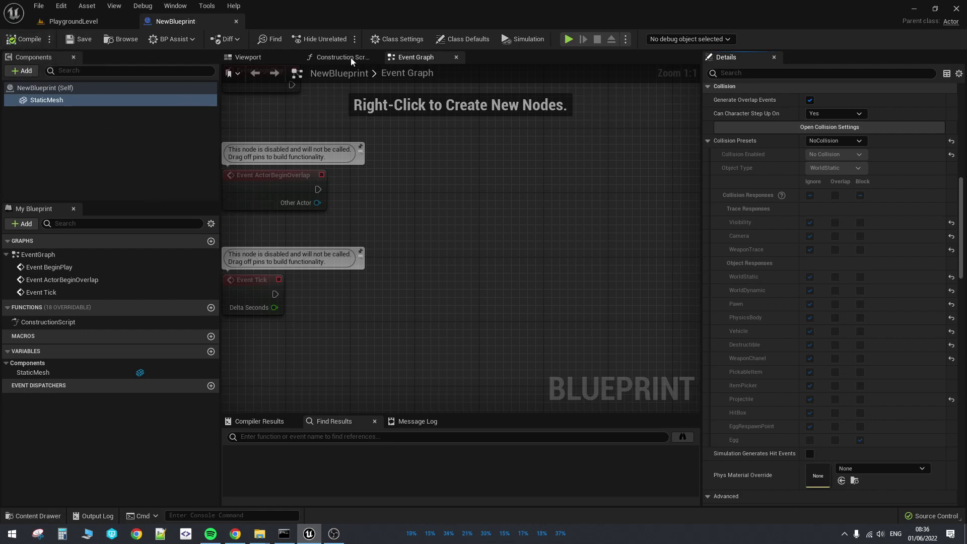
{"action": "left_click", "coordinate": [61, 6]}
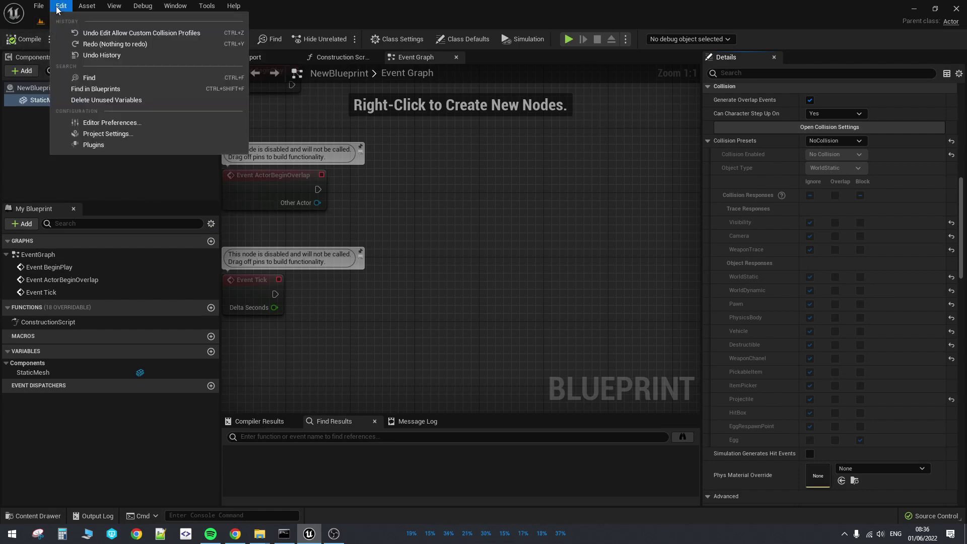
{"action": "left_click", "coordinate": [111, 134]}
{"action": "left_click", "coordinate": [343, 22]}
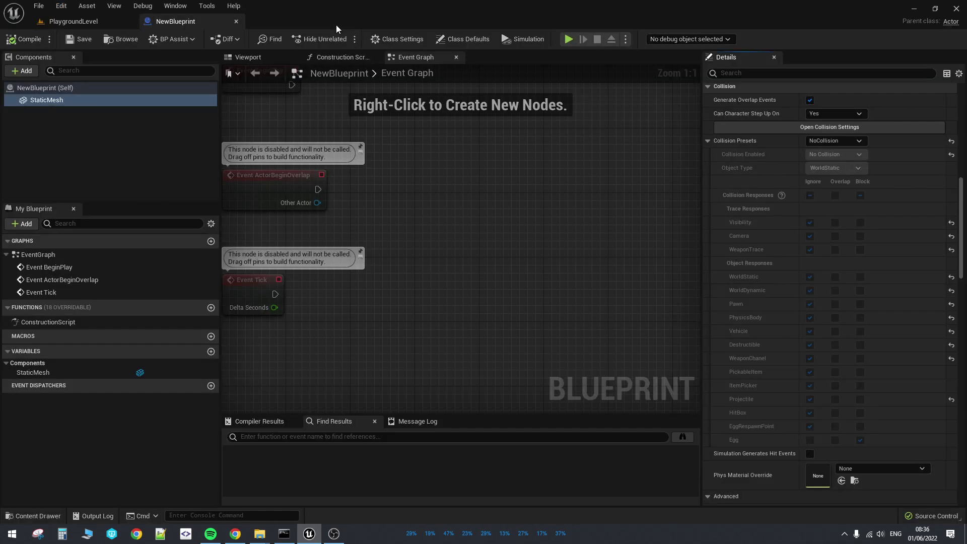
Select NewBlueprint's StaticMesh component and open the Smart Collisions table from its collision details
{"action": "left_click", "coordinate": [151, 151]}
{"action": "left_click", "coordinate": [75, 99]}
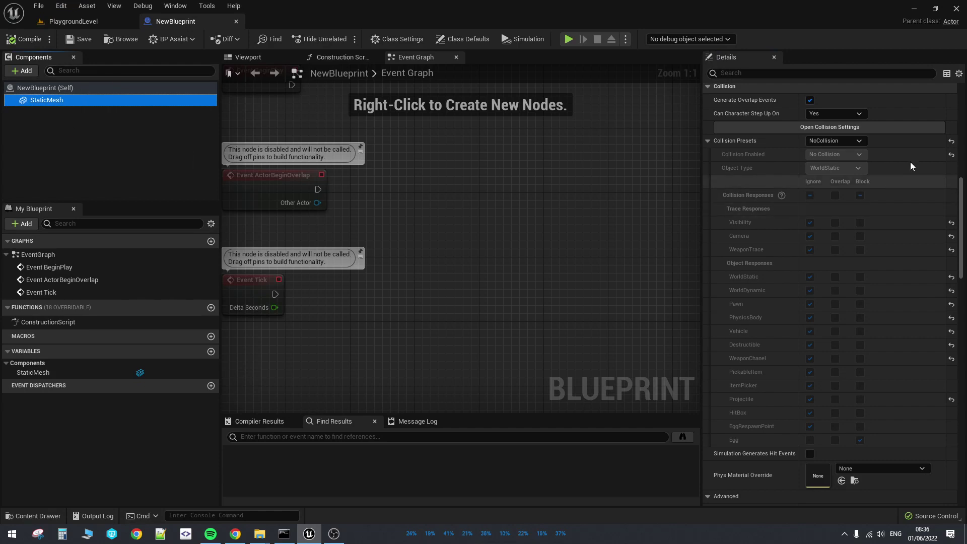
{"action": "scroll", "coordinate": [909, 164], "scroll_direction": "up", "scroll_amount": 3}
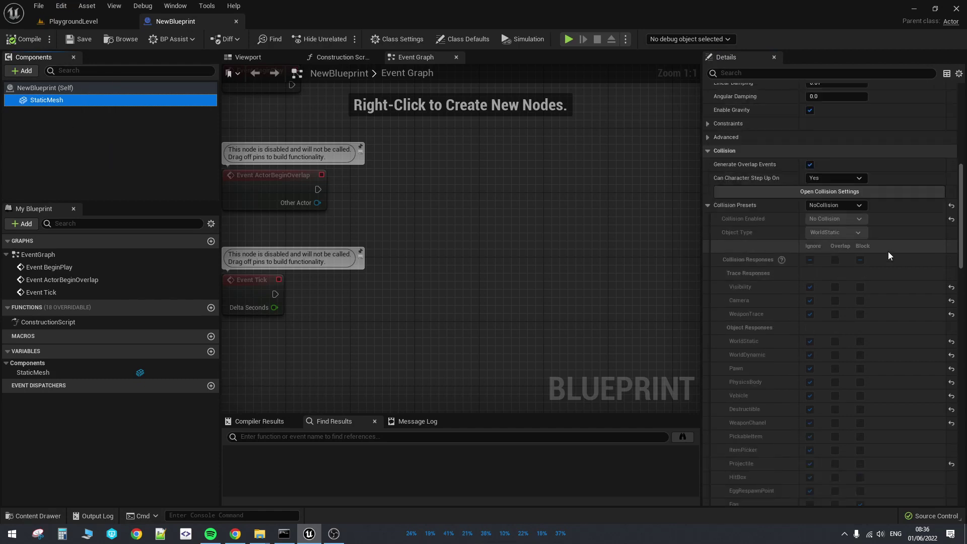
{"action": "left_click", "coordinate": [861, 193]}
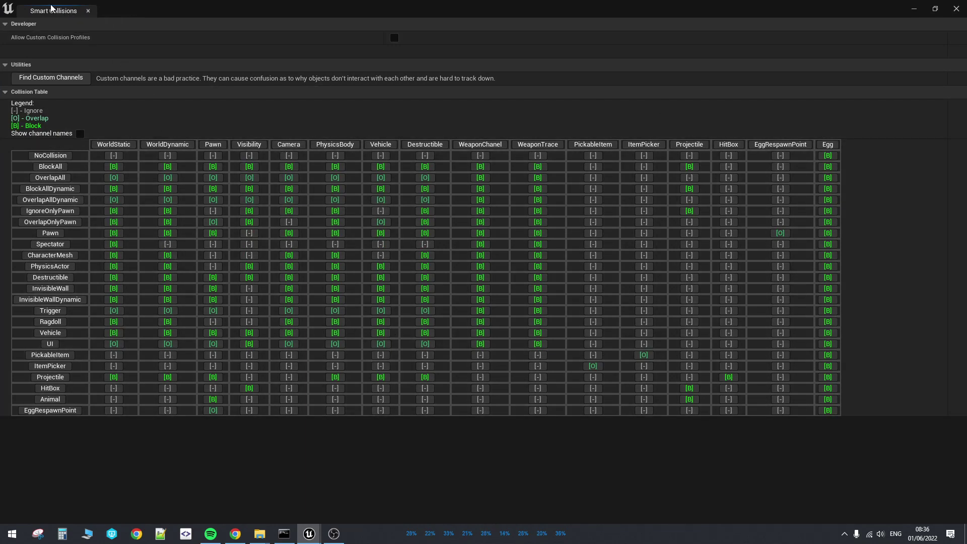
Dock the Smart Collisions window as a tab next to NewBlueprint and switch between the two
{"action": "left_click_drag", "start_coordinate": [53, 9], "coordinate": [288, 28]}
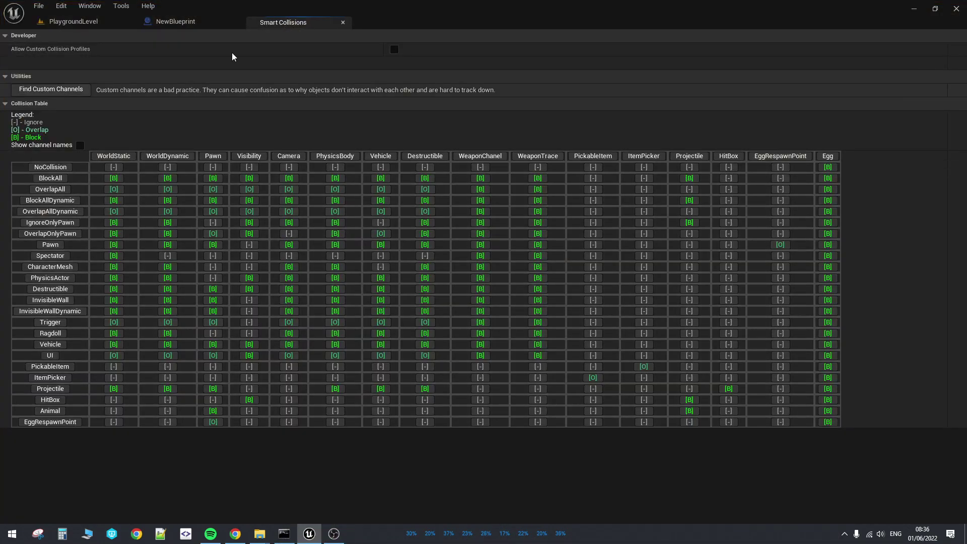
{"action": "left_click", "coordinate": [212, 23]}
{"action": "left_click", "coordinate": [272, 30]}
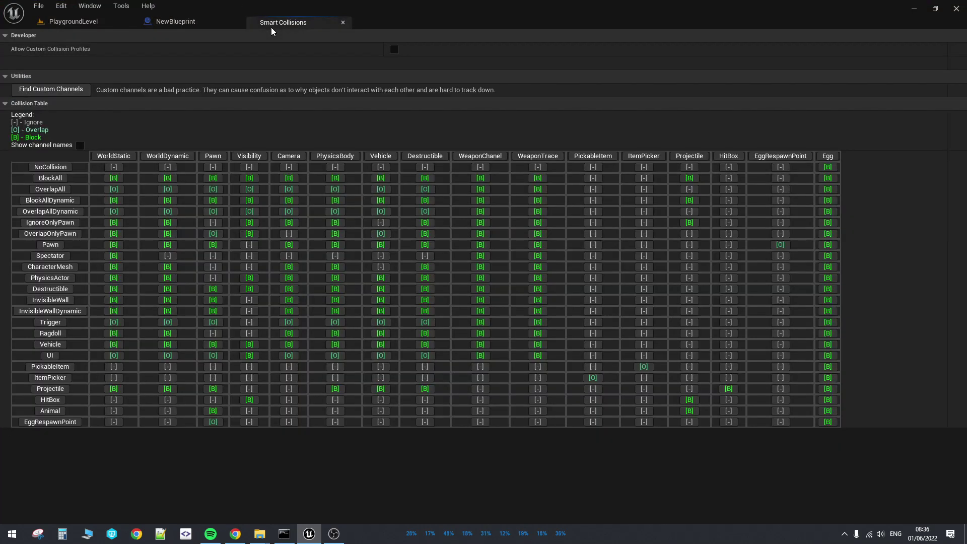
{"action": "left_click", "coordinate": [206, 22]}
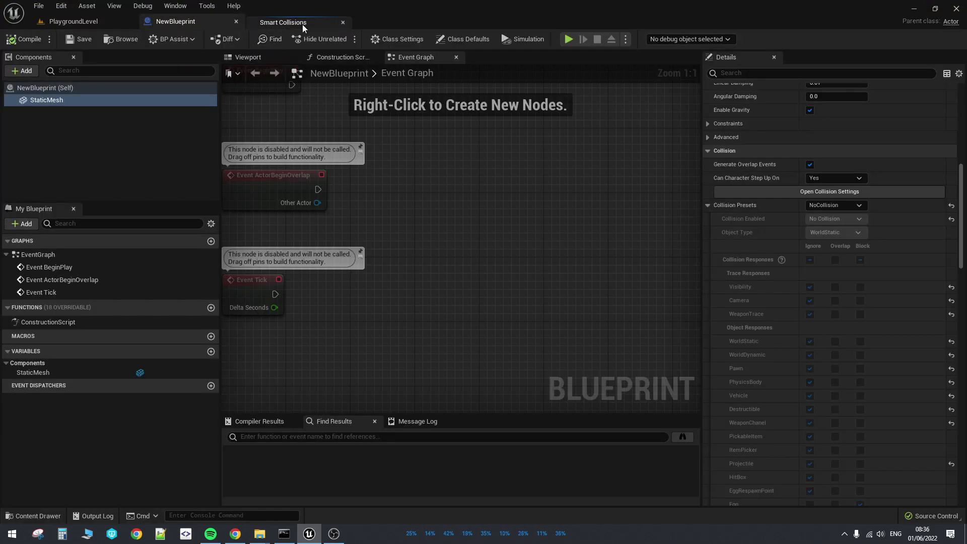
{"action": "left_click", "coordinate": [302, 24]}
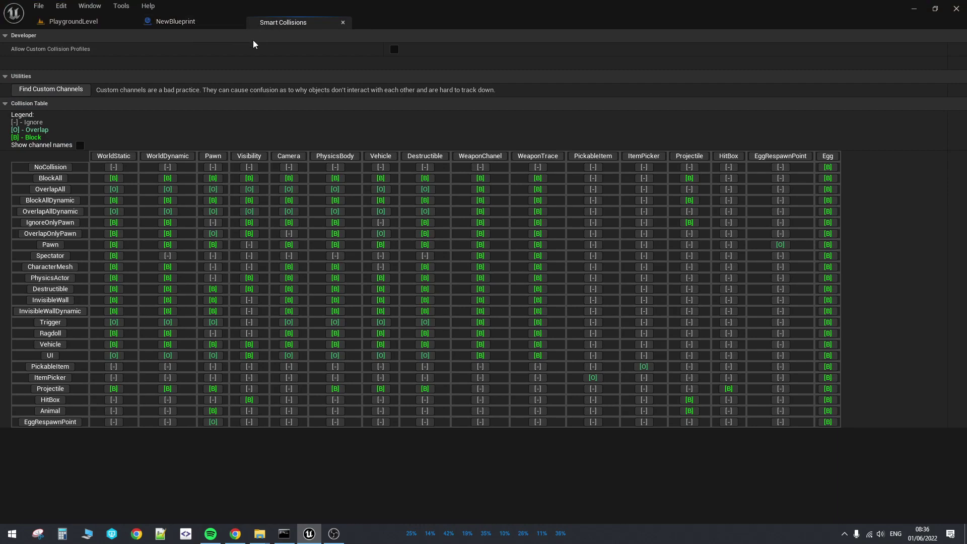
Dock the Smart Collisions table side by side with the blueprint editor and shrink it to a narrow strip
{"action": "left_click_drag", "start_coordinate": [282, 23], "coordinate": [38, 183]}
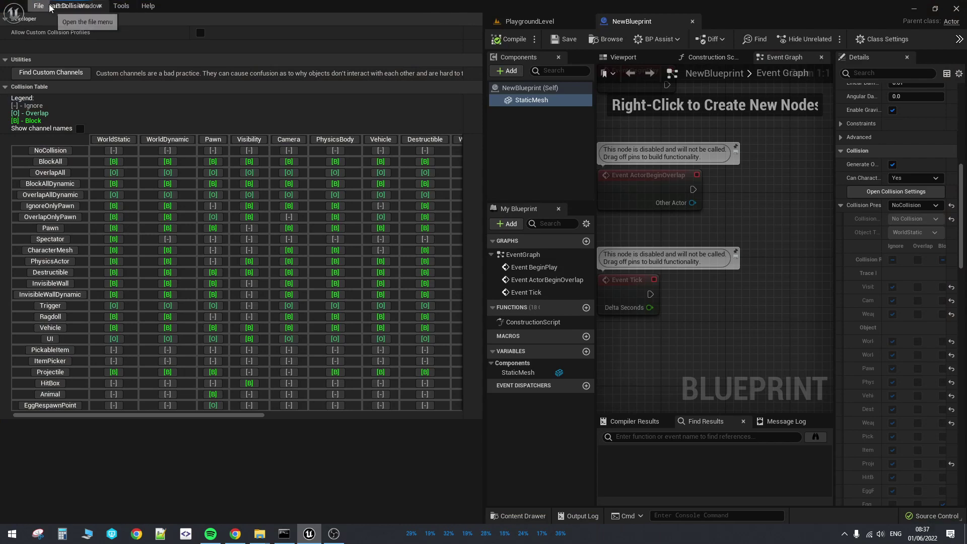
{"action": "double_click", "coordinate": [302, 12]}
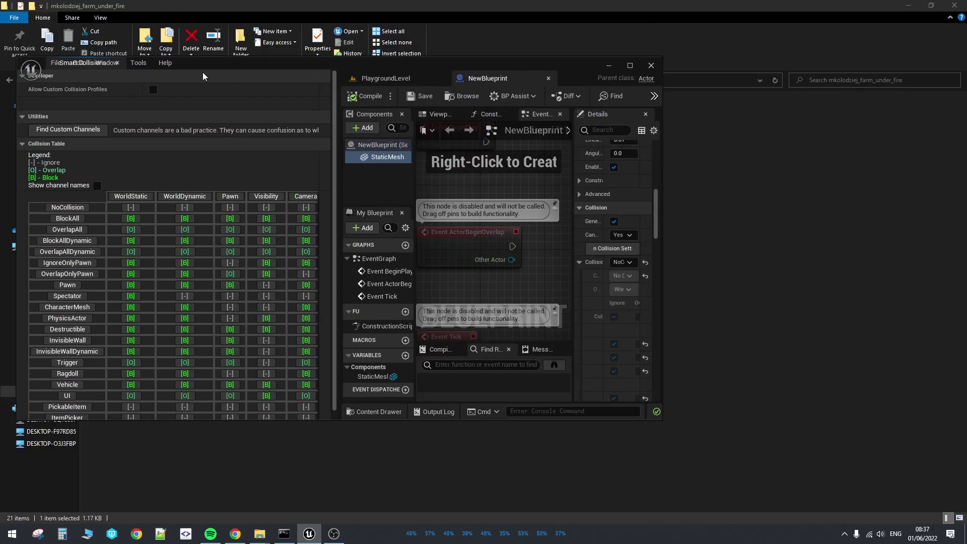
{"action": "double_click", "coordinate": [312, 70]}
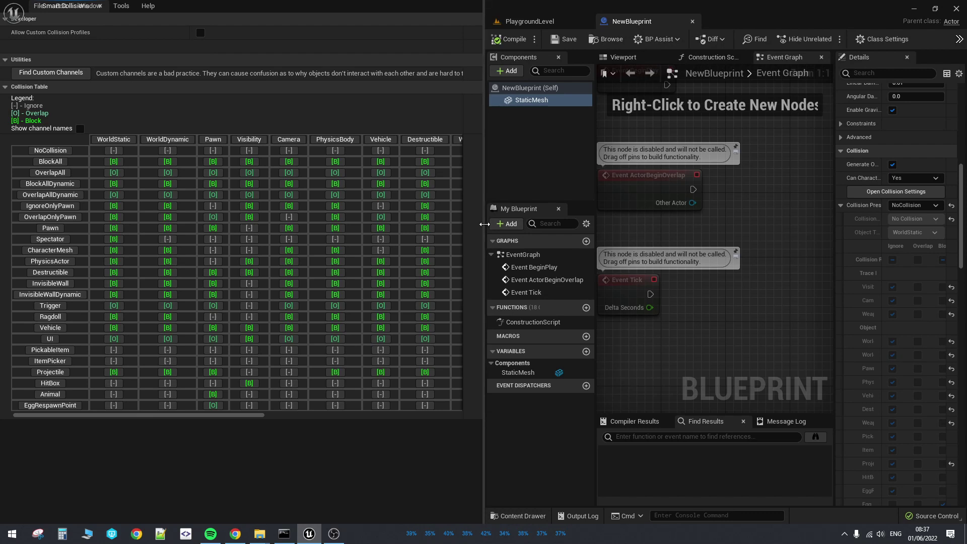
{"action": "left_click_drag", "start_coordinate": [483, 232], "coordinate": [450, 224]}
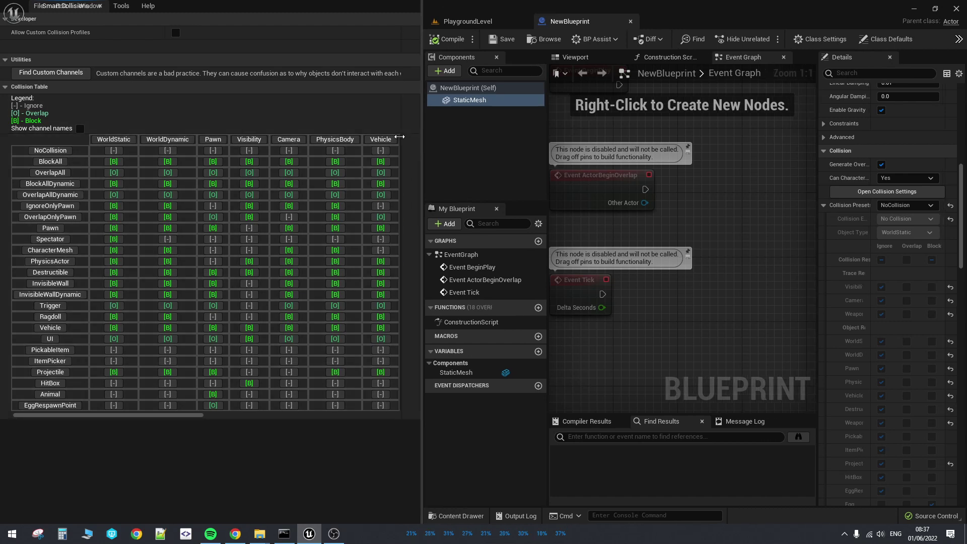
{"action": "left_click_drag", "start_coordinate": [449, 138], "coordinate": [148, 137]}
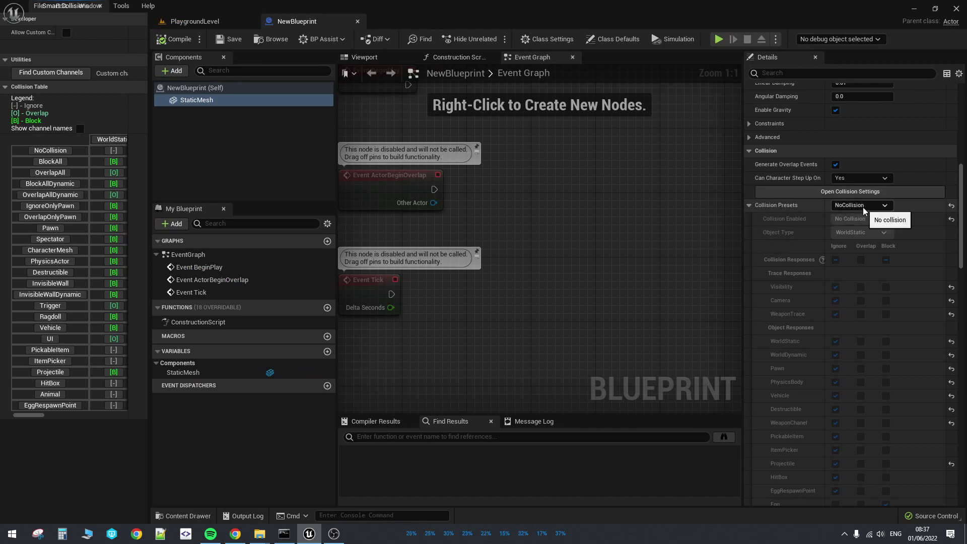
Examine the StaticMesh component's Collision Presets responses, leaving the Collision Presets group collapsed
{"action": "left_click", "coordinate": [752, 206]}
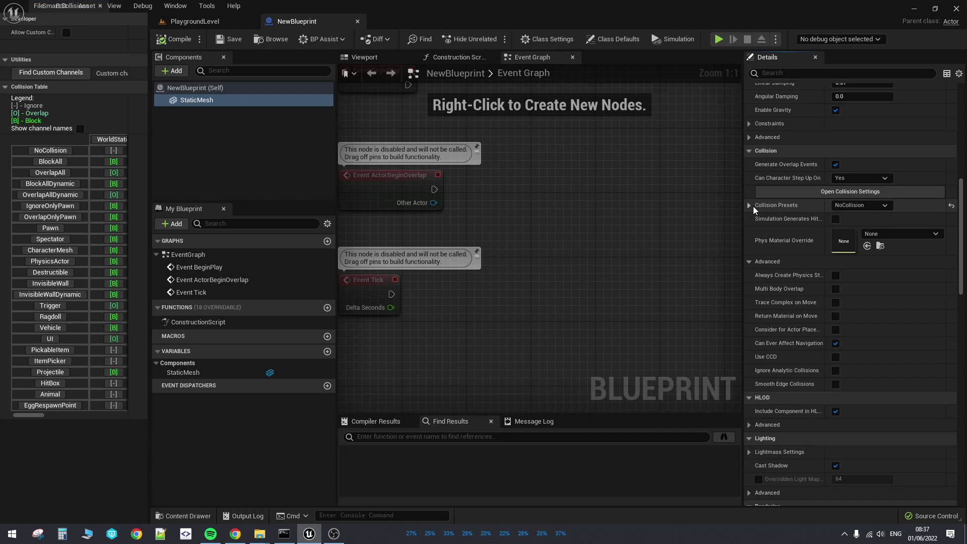
{"action": "left_click", "coordinate": [749, 206]}
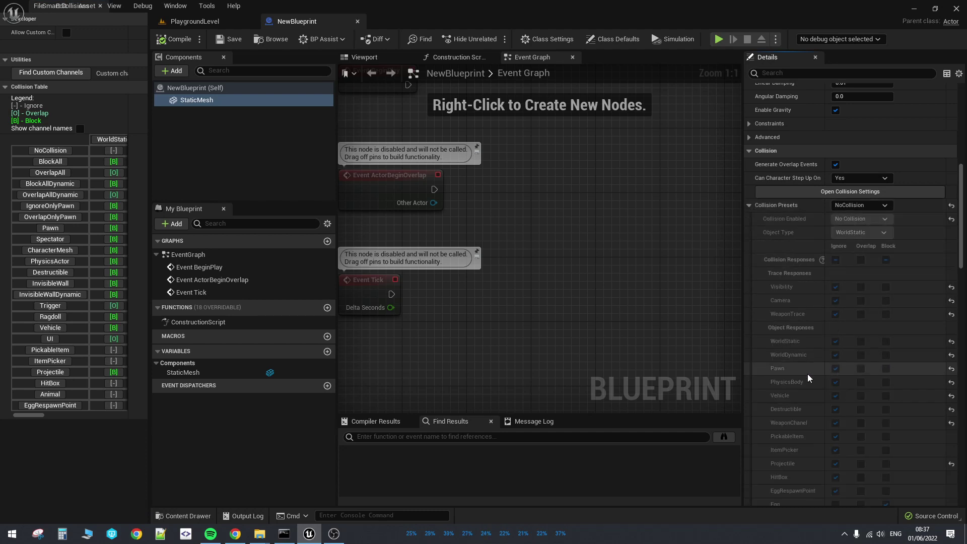
{"action": "scroll", "coordinate": [856, 290], "scroll_direction": "down", "scroll_amount": 3}
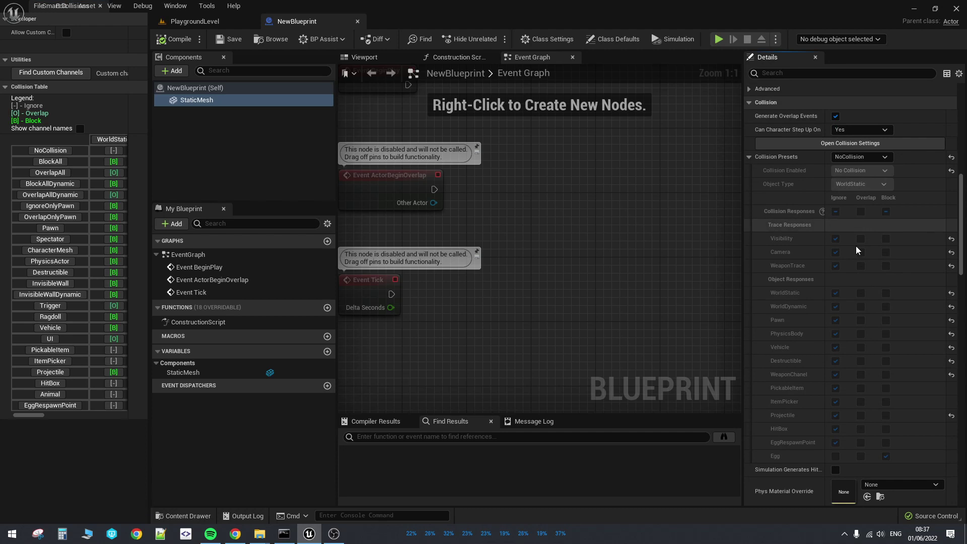
{"action": "left_click", "coordinate": [749, 156]}
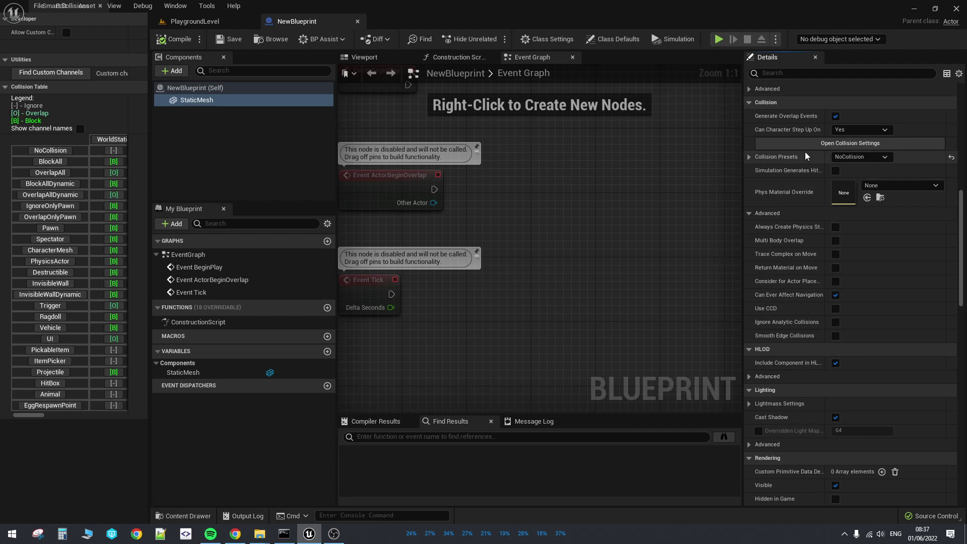
{"action": "scroll", "coordinate": [842, 215], "scroll_direction": "up", "scroll_amount": 1}
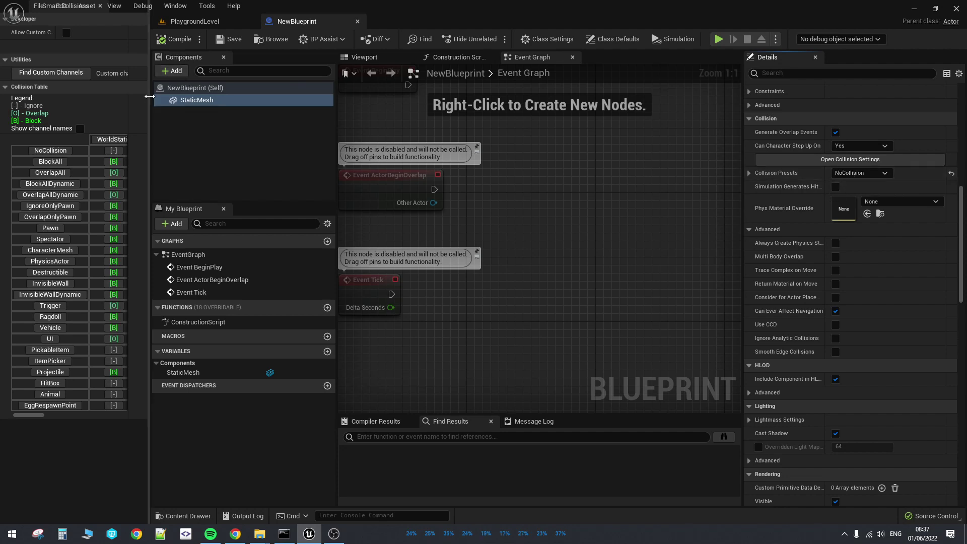
Widen the Smart Collisions table, show the references of the BlockAll profile, look through them and close the list
{"action": "left_click_drag", "start_coordinate": [152, 96], "coordinate": [588, 99]}
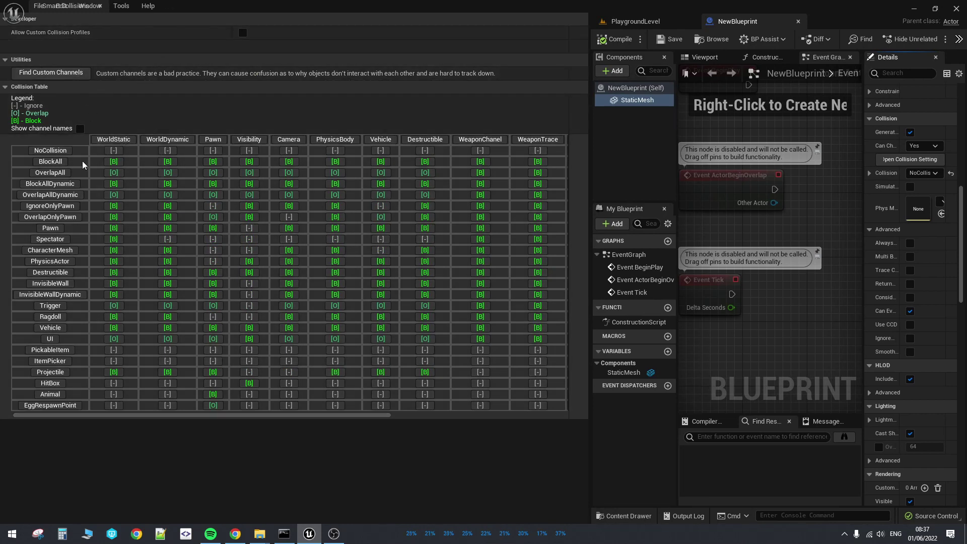
{"action": "right_click", "coordinate": [64, 159]}
{"action": "key", "text": "Escape"}
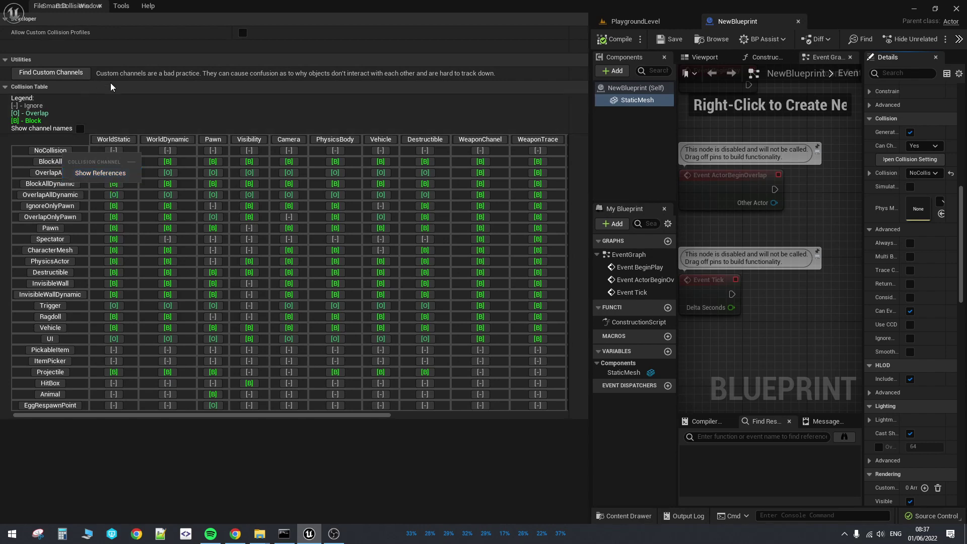
{"action": "right_click", "coordinate": [64, 158]}
{"action": "left_click", "coordinate": [101, 173]}
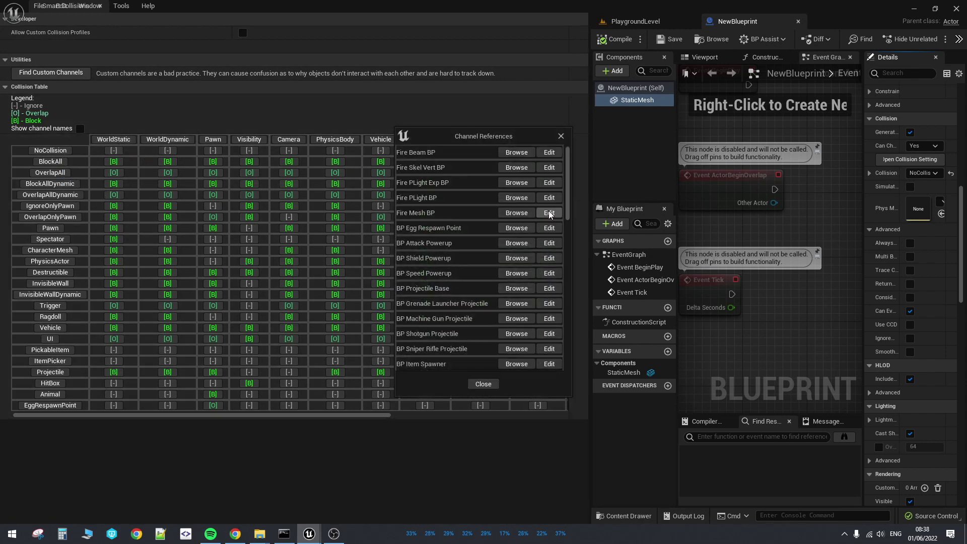
{"action": "scroll", "coordinate": [550, 214], "scroll_direction": "down", "scroll_amount": 3}
{"action": "scroll", "coordinate": [524, 214], "scroll_direction": "up", "scroll_amount": 3}
{"action": "left_click", "coordinate": [562, 136]}
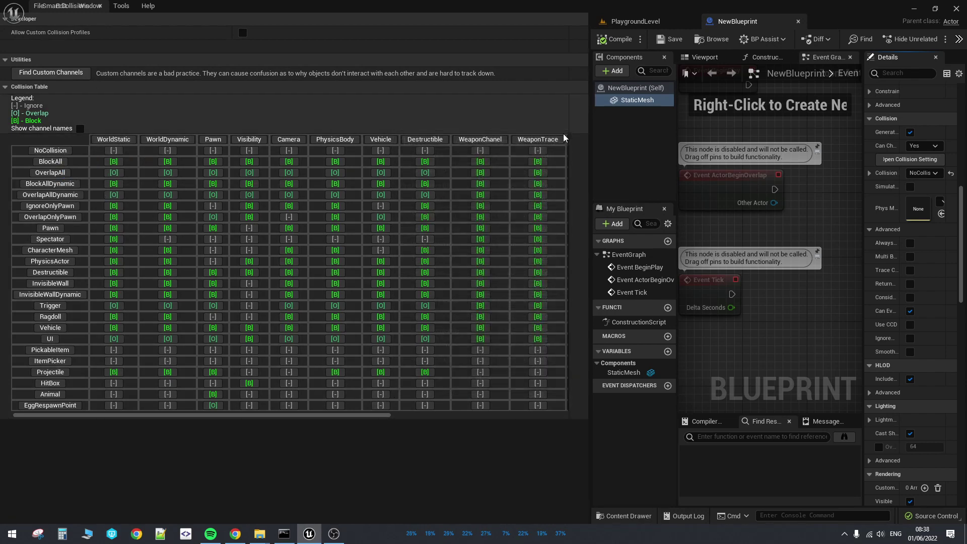
Show the references of the Pawn profile in the Smart Collisions table and dismiss the list
{"action": "right_click", "coordinate": [54, 154]}
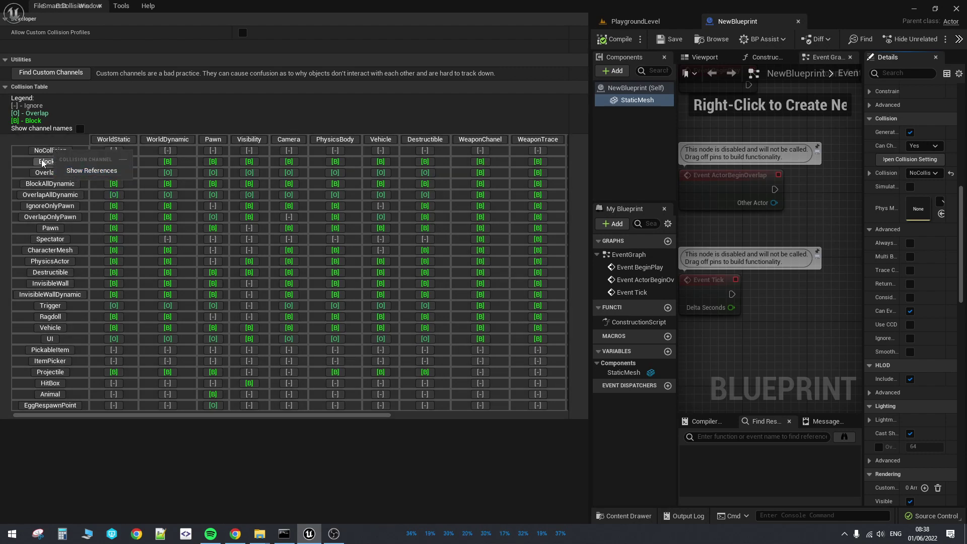
{"action": "right_click", "coordinate": [58, 233]}
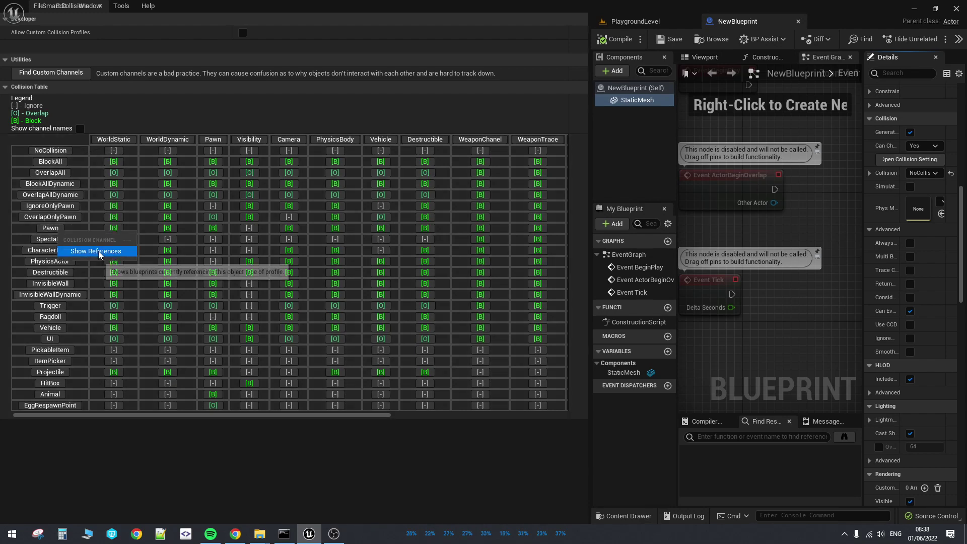
{"action": "left_click", "coordinate": [96, 251]}
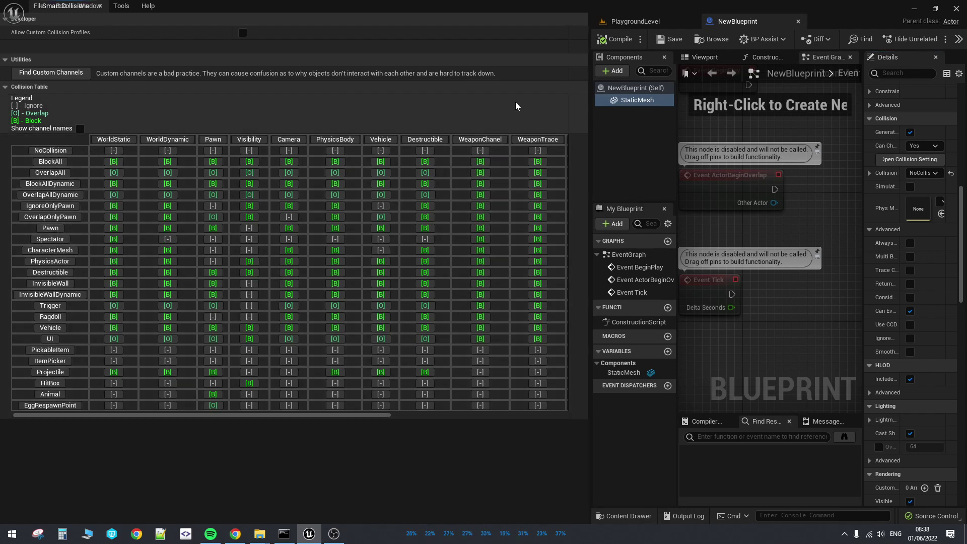
{"action": "left_click_drag", "start_coordinate": [473, 9], "coordinate": [489, 134]}
{"action": "double_click", "coordinate": [488, 133]}
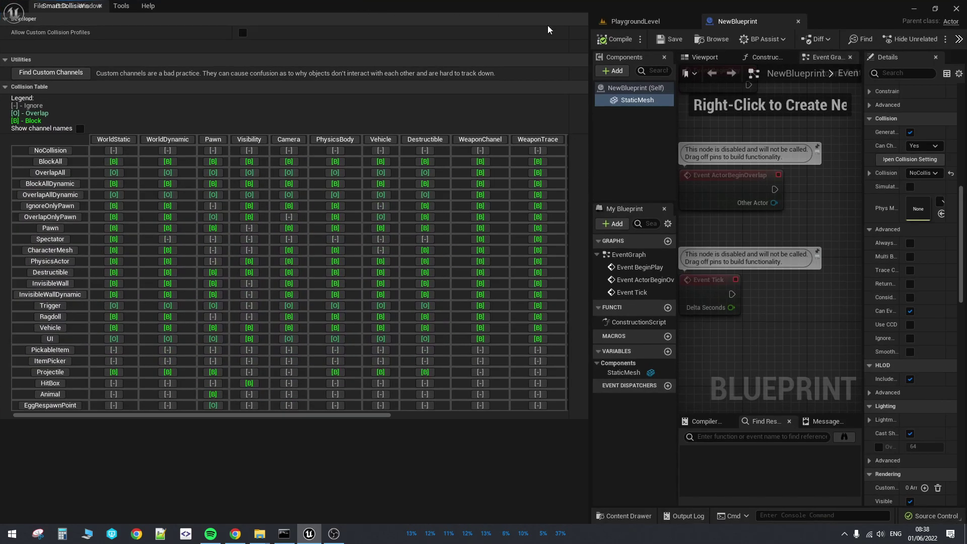